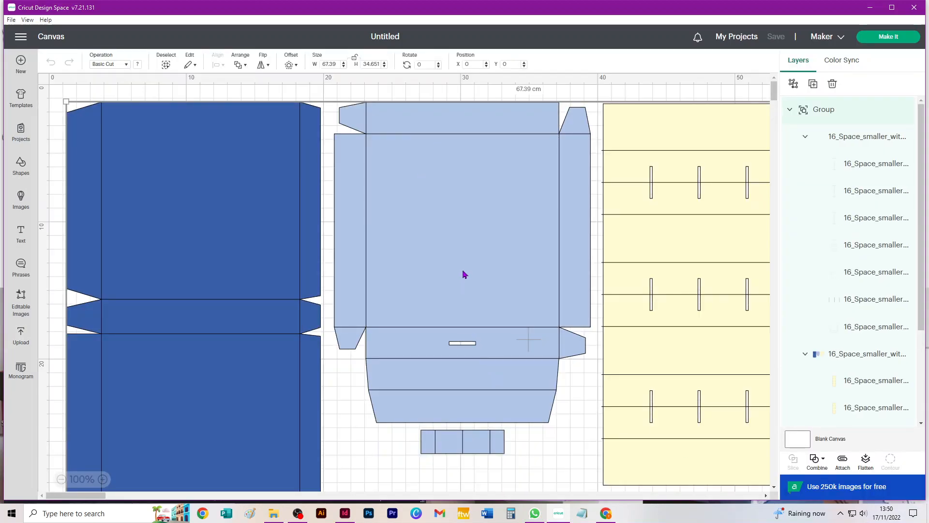
- Change the operation of the fold-line layer group from the box template to Score
scroll(388, 260, "down", 4)
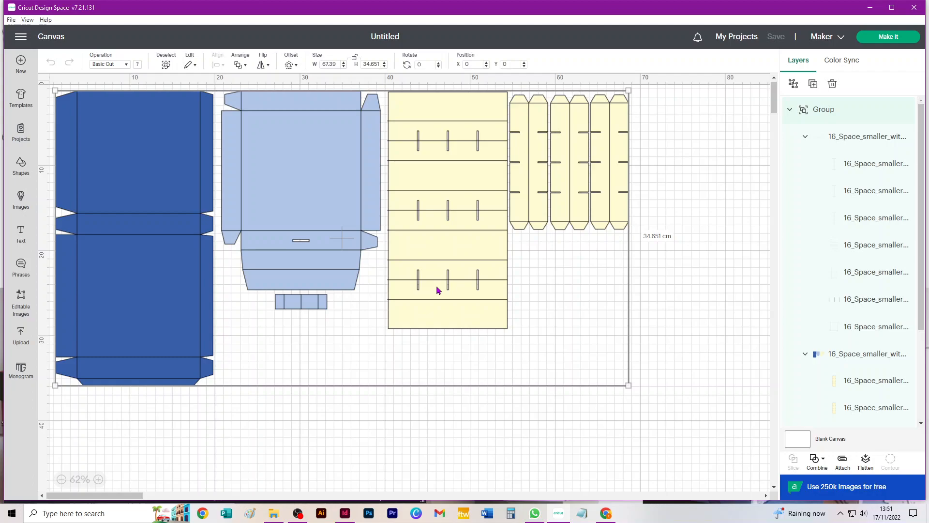
left_click(693, 132)
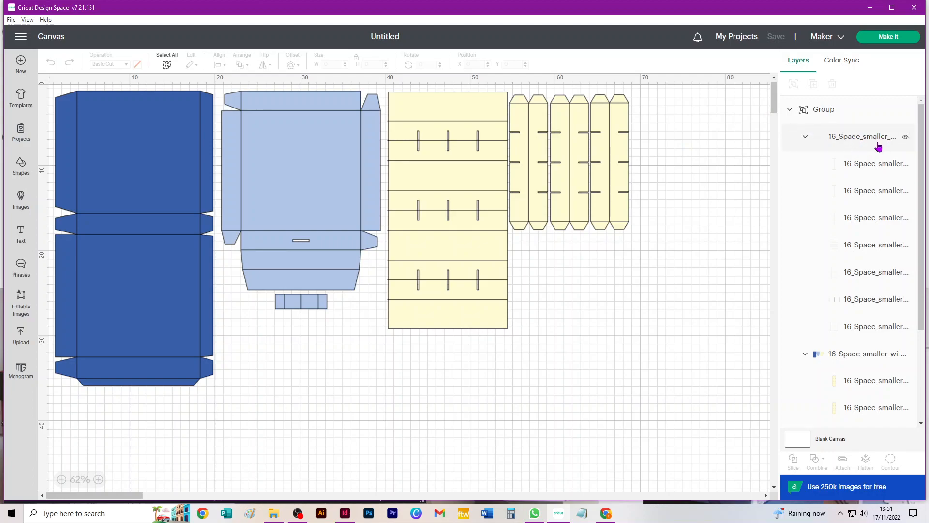
left_click(866, 139)
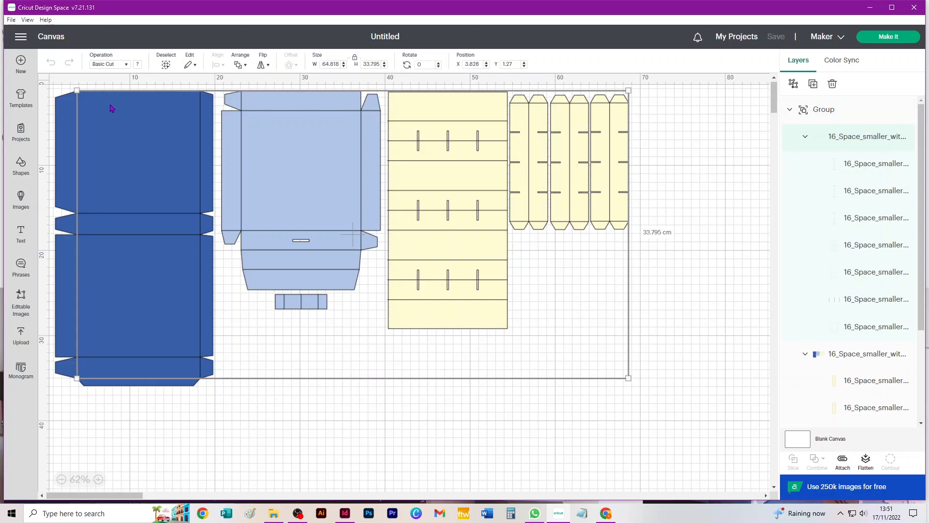
left_click(106, 68)
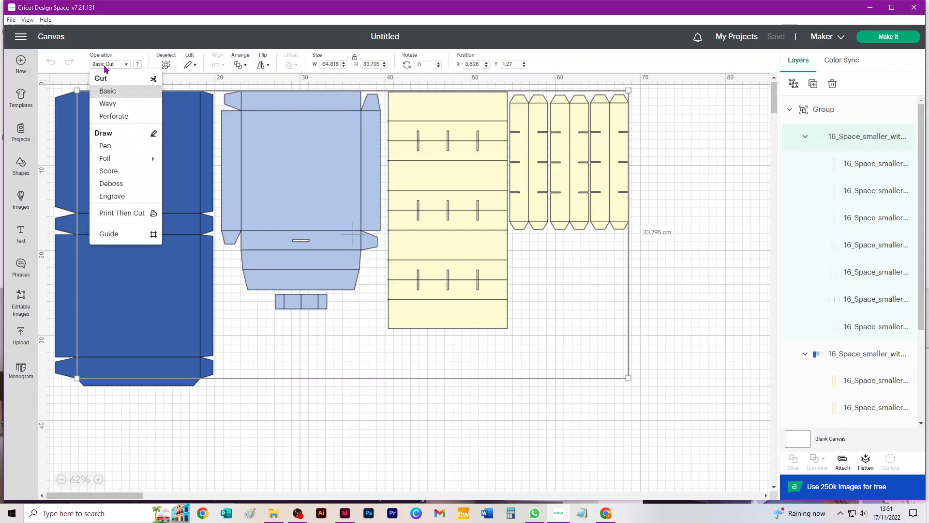
left_click(108, 172)
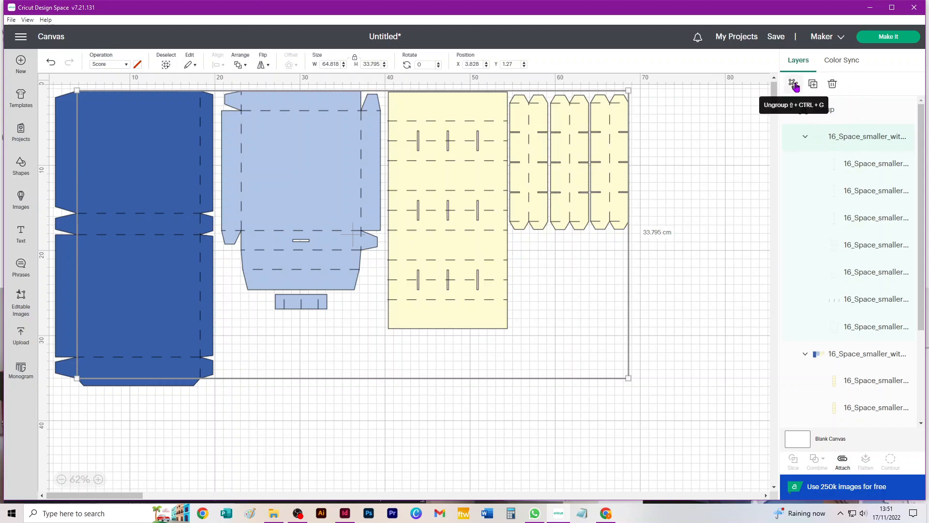
- Ungroup the fold-line group, the cut-piece group and the outer group so every template layer is separate
left_click(795, 84)
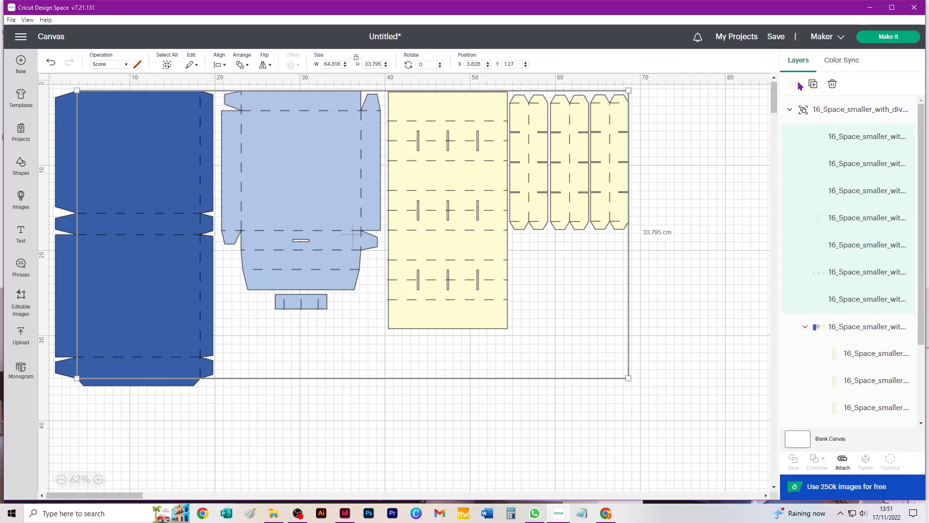
left_click(721, 158)
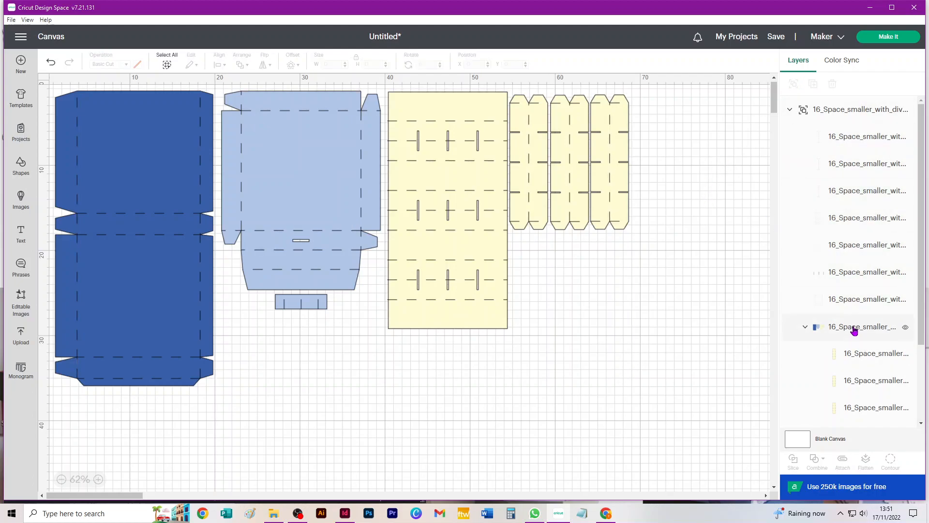
left_click(855, 329)
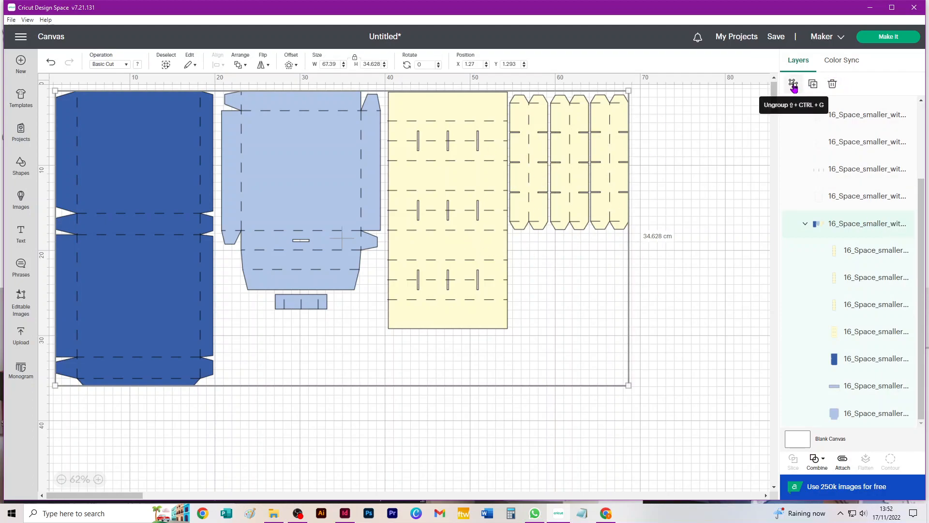
left_click(793, 85)
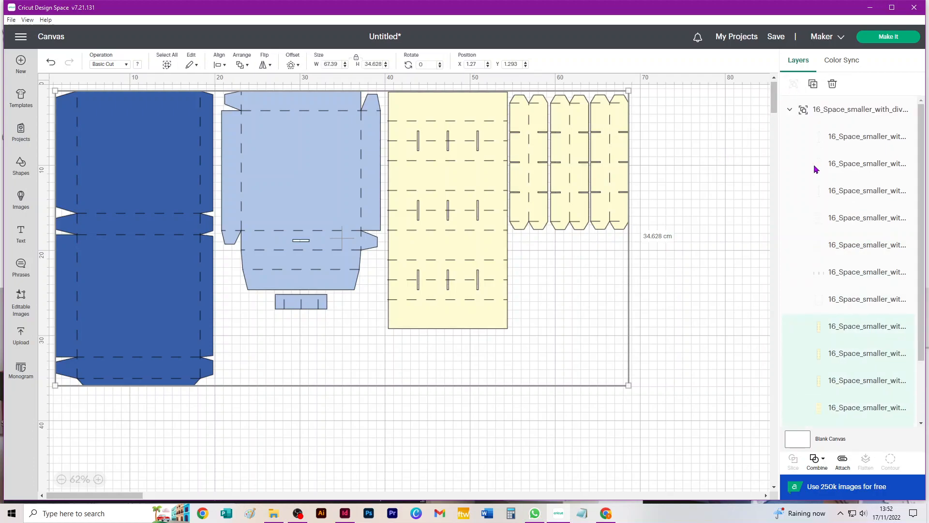
left_click(843, 110)
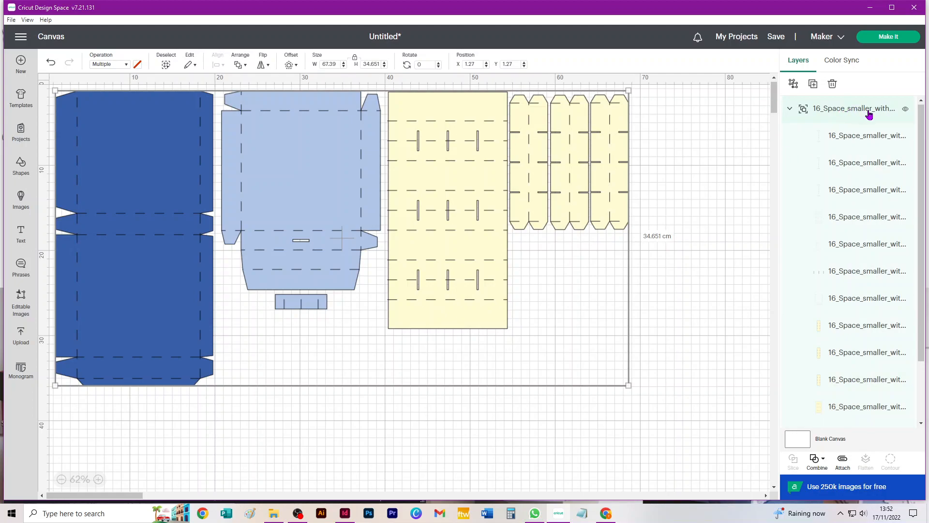
left_click(794, 85)
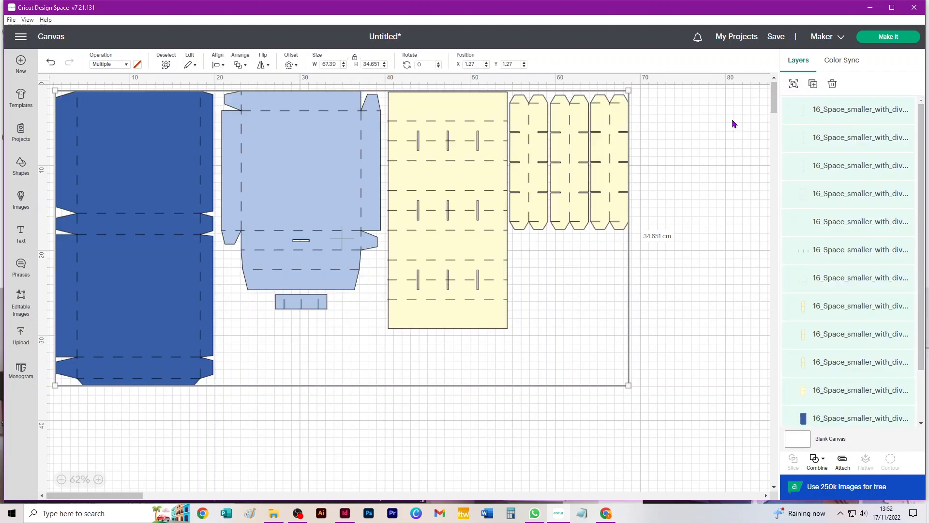
left_click(733, 124)
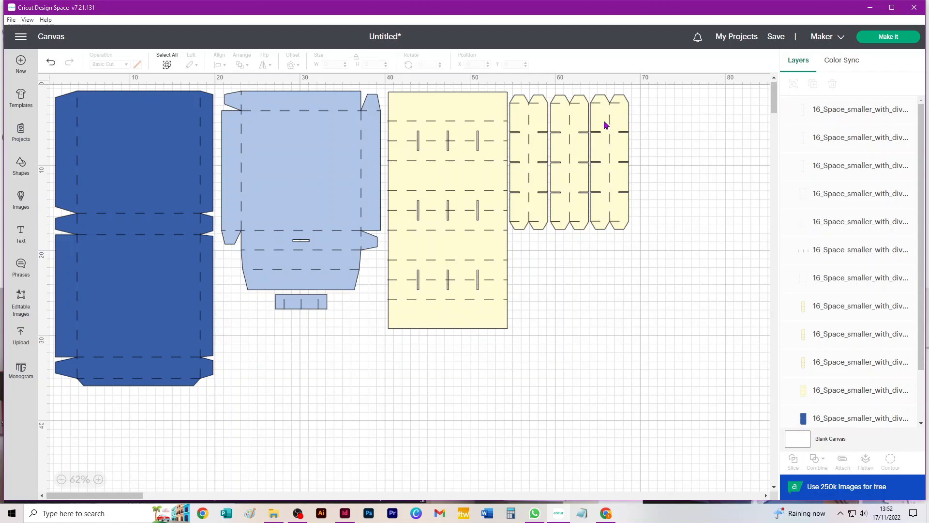
- Move all the yellow pieces with their score lines away from the light-blue pieces, to about X 42, Y 4.6 cm
left_click_drag(663, 97, 394, 378)
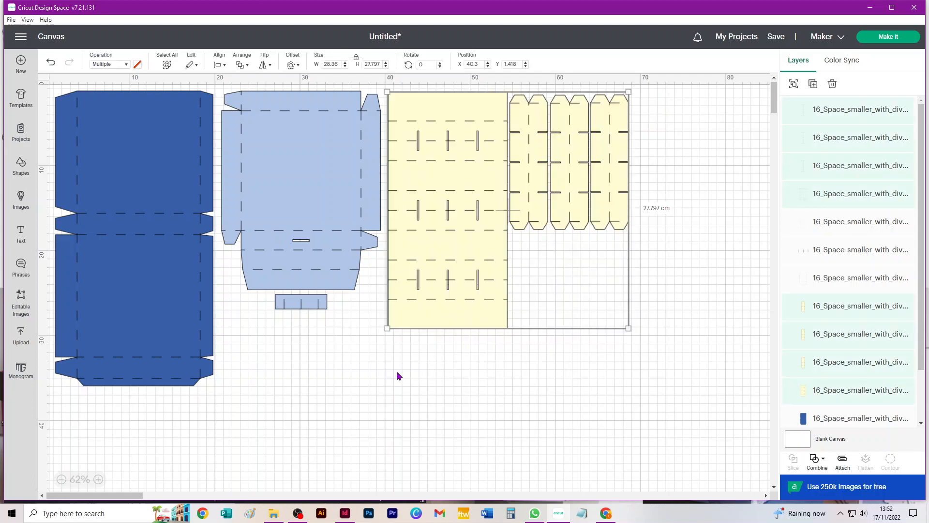
left_click_drag(478, 175, 491, 199)
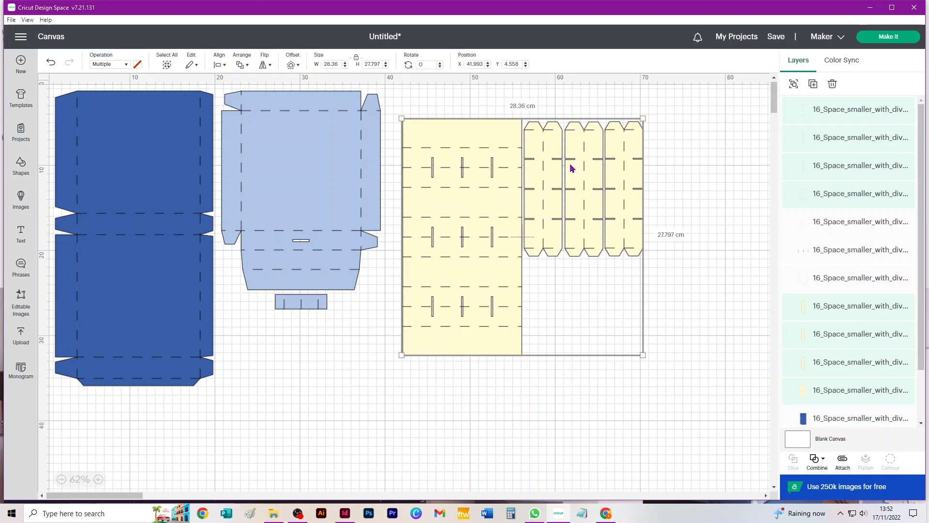
left_click(696, 127)
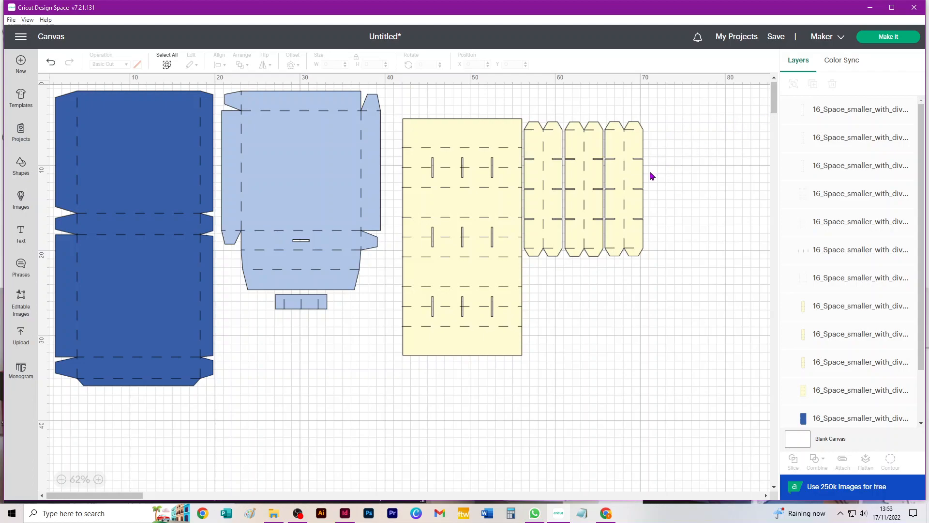
- Attach the rightmost yellow divider strip to its score lines and move it well clear of the other strips
left_click_drag(671, 99, 608, 302)
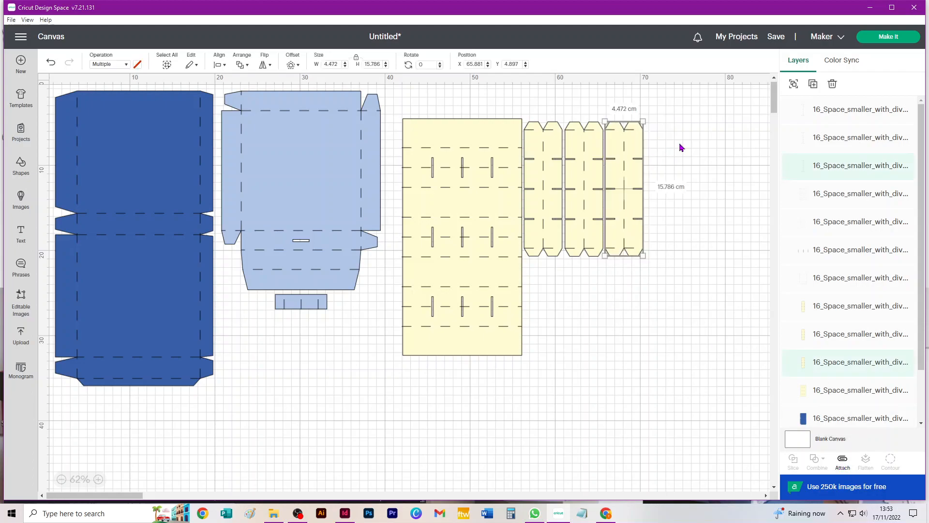
left_click(679, 150)
left_click_drag(651, 111, 609, 308)
left_click(843, 460)
left_click(630, 306)
left_click_drag(629, 228, 727, 210)
- Attach the middle yellow divider strip to its score lines and move it beside the strip already set apart
left_click_drag(625, 104, 570, 295)
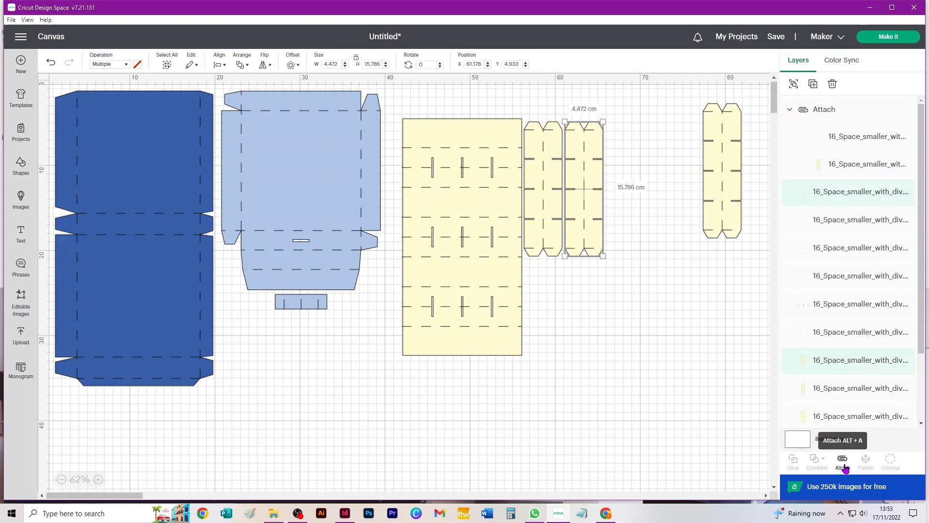
left_click(843, 463)
left_click_drag(589, 245, 669, 228)
- Attach the remaining yellow divider strip and the large slotted yellow panel to their own score lines, moving them apart
left_click_drag(575, 98, 523, 295)
left_click(843, 463)
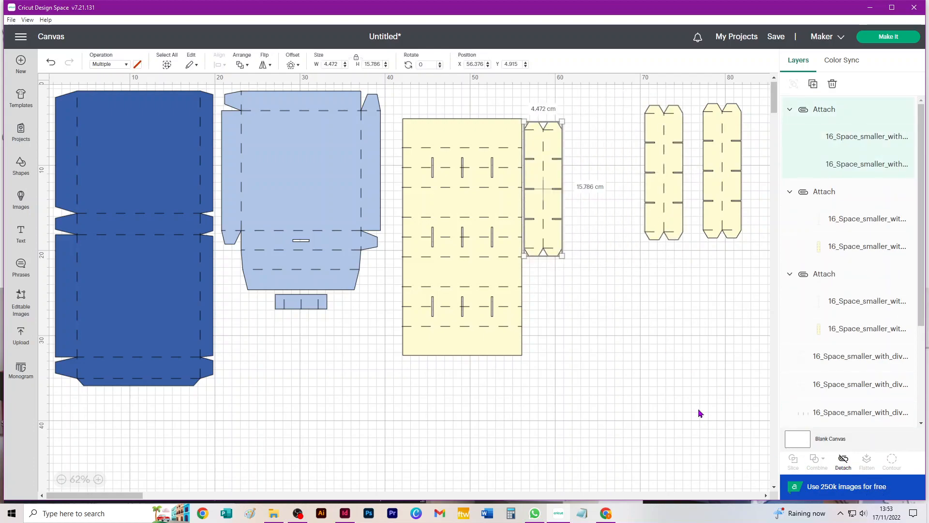
left_click_drag(569, 241, 615, 208)
left_click_drag(539, 100, 384, 429)
left_click(841, 459)
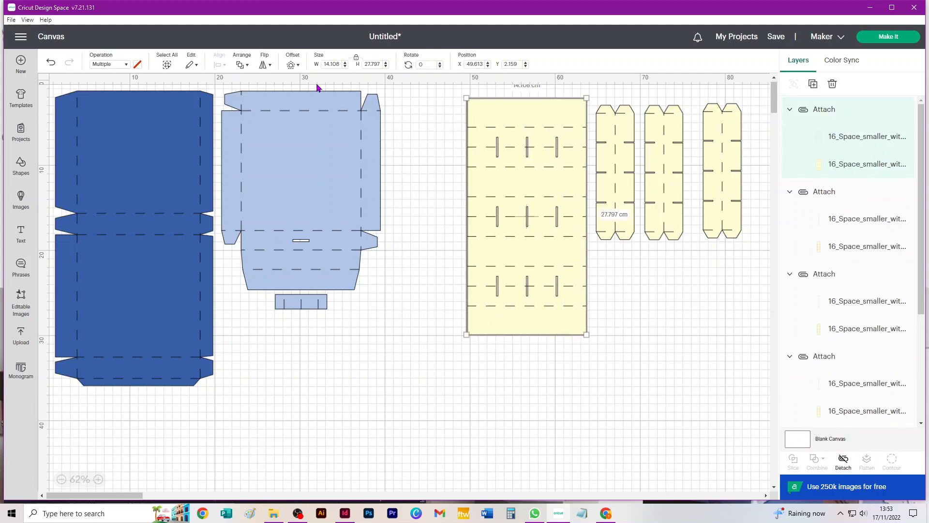
- Attach the light-blue box piece, the small light-blue strip and the dark-blue piece each to their own score lines
left_click_drag(409, 278, 235, 89)
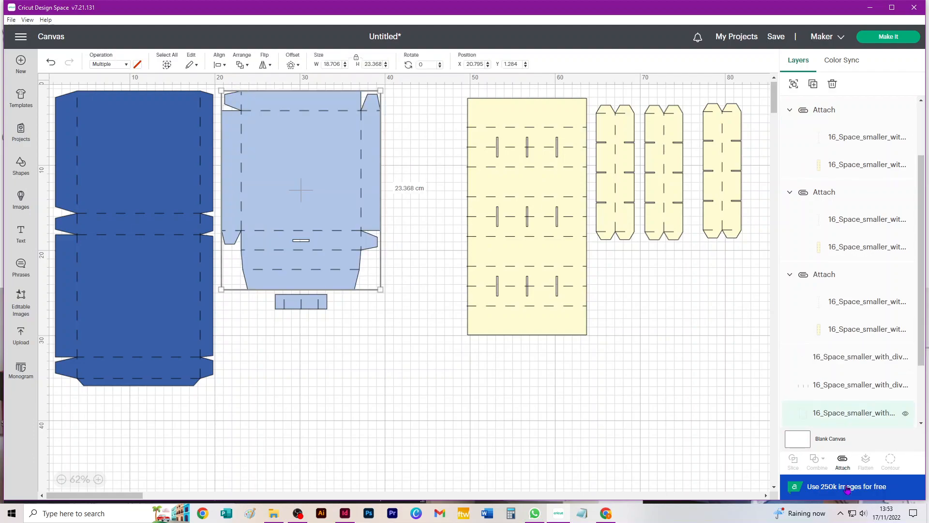
left_click(838, 460)
left_click_drag(368, 331, 257, 292)
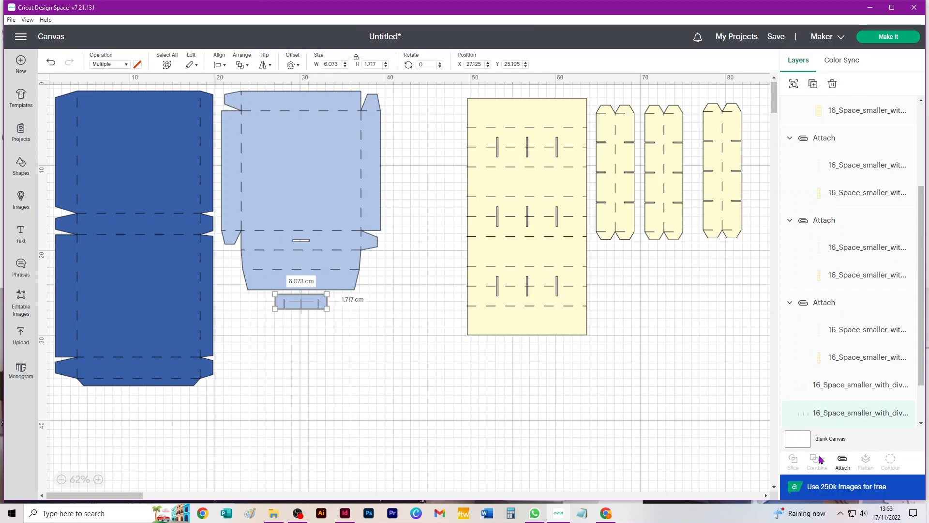
left_click(852, 459)
left_click_drag(181, 436, 112, 70)
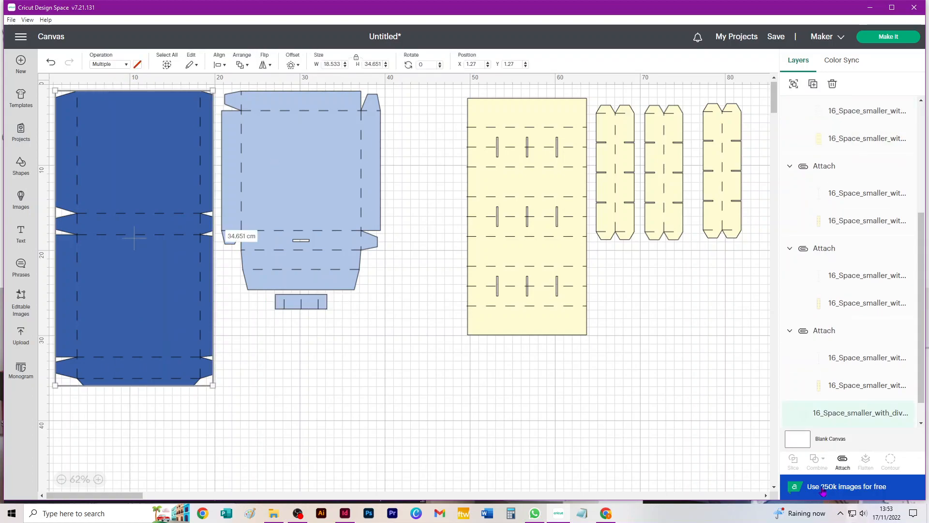
left_click(843, 461)
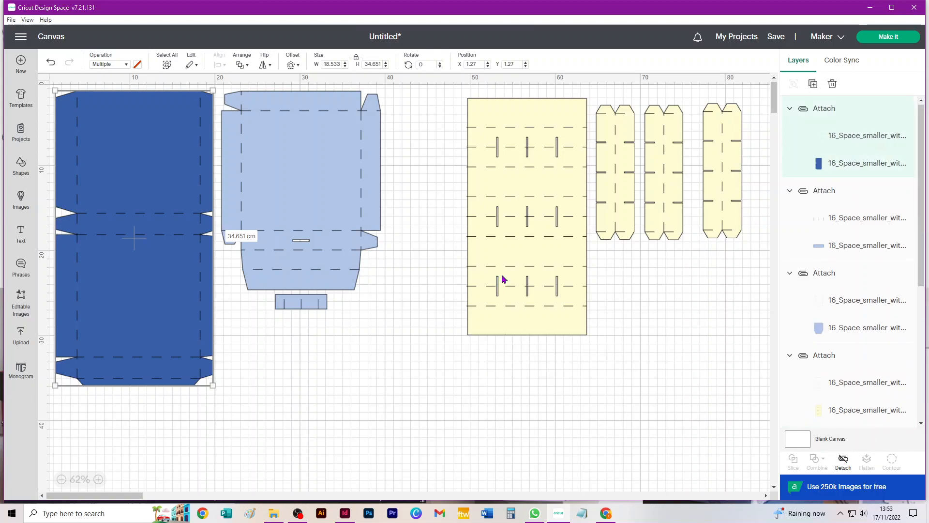
- Move the large yellow panel and the three divider strips back close together, side by side
left_click_drag(508, 120, 485, 145)
left_click_drag(618, 130, 593, 150)
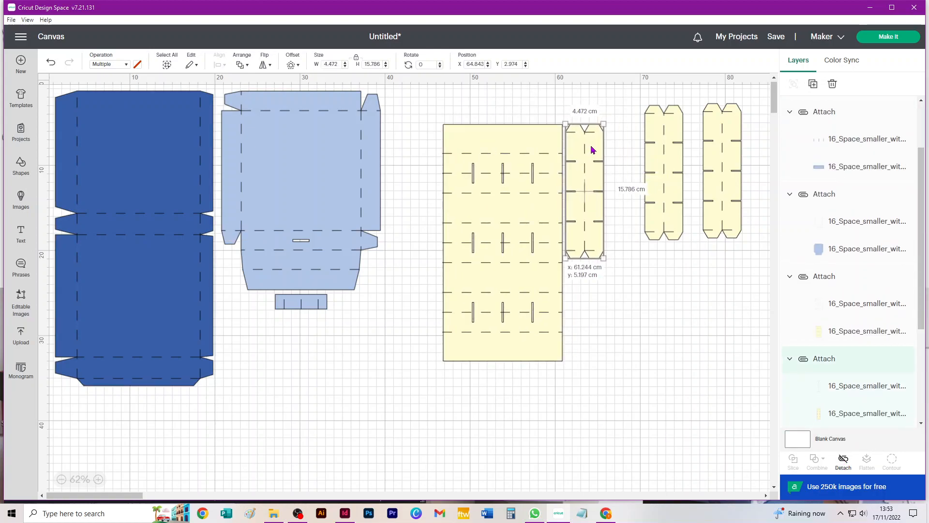
left_click_drag(669, 132, 627, 153)
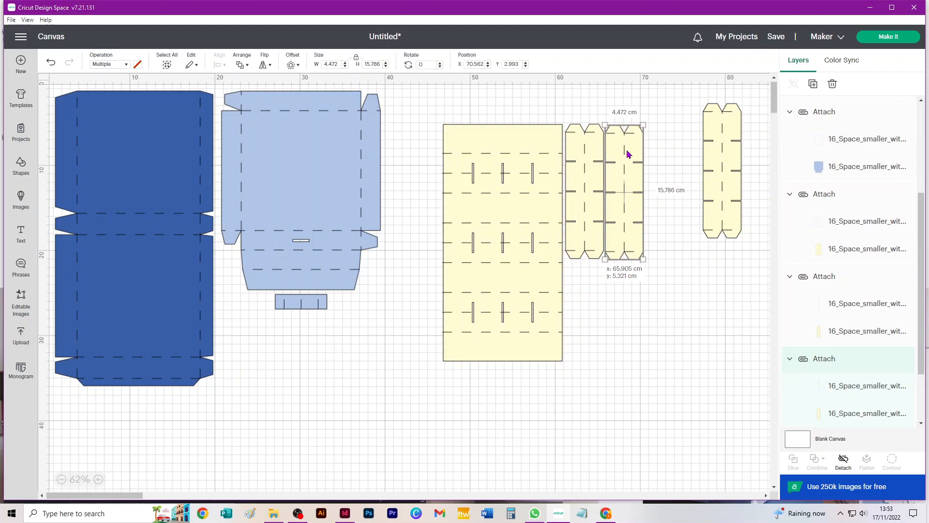
left_click_drag(716, 137, 661, 161)
- Attach the yellow panel and three divider strips together as one set, and detach that set again
left_click_drag(727, 106, 409, 427)
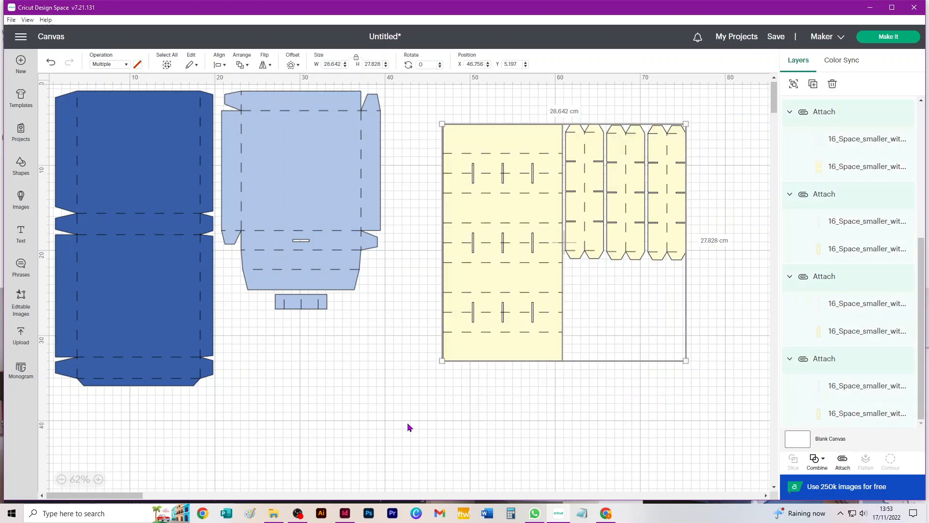
left_click(842, 459)
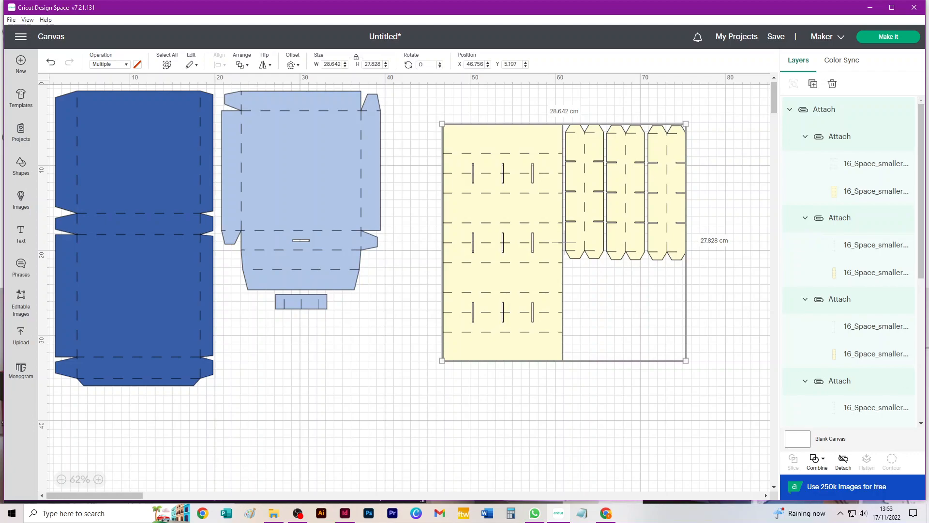
left_click(842, 461)
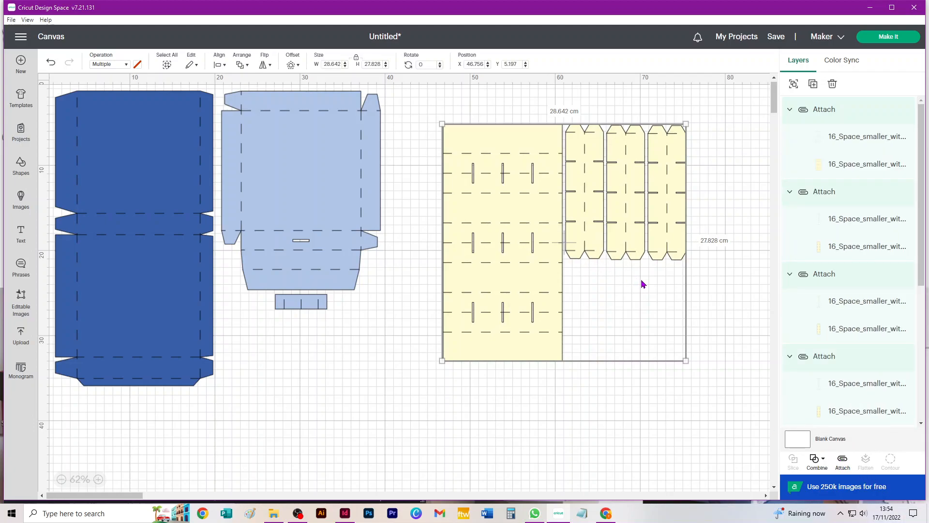
left_click(682, 414)
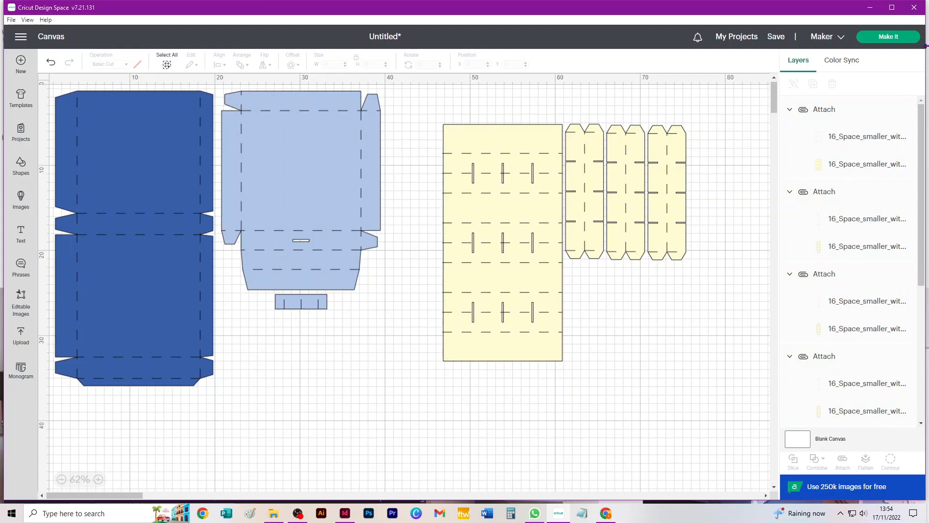
- Send the project to mat preparation and set the first yellow mat's material size to 21 cm x 29.7 cm (A4)
left_click(895, 40)
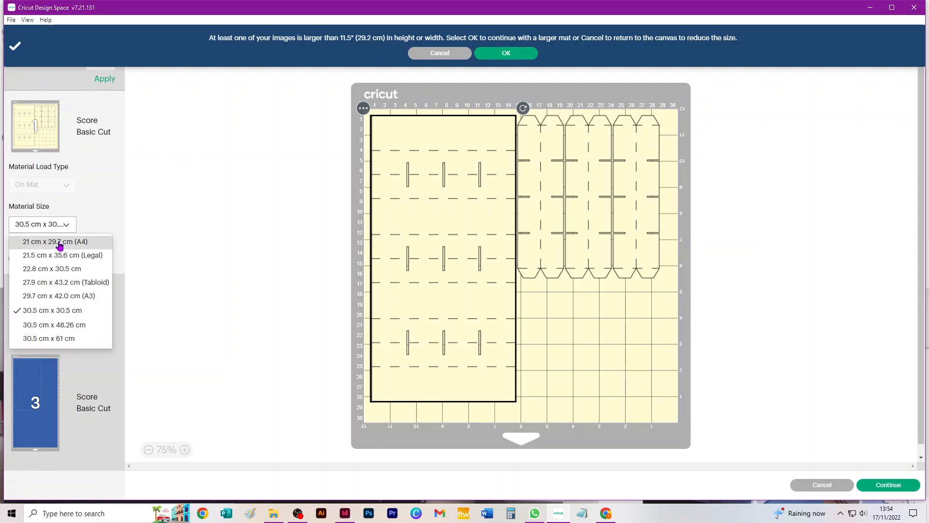
left_click(58, 242)
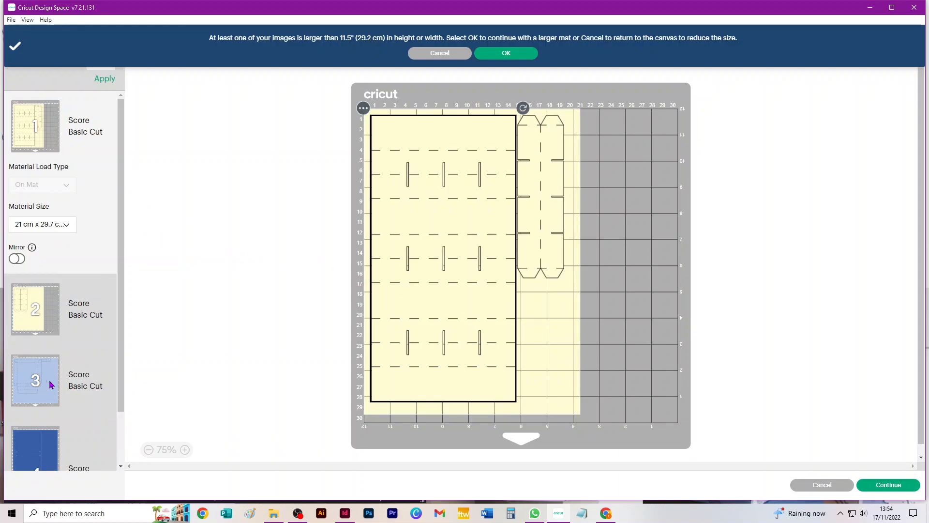
- On the light-blue mat, place the small strip below the box piece and set the material size to 21 cm x 29.7 cm (A4)
left_click(43, 327)
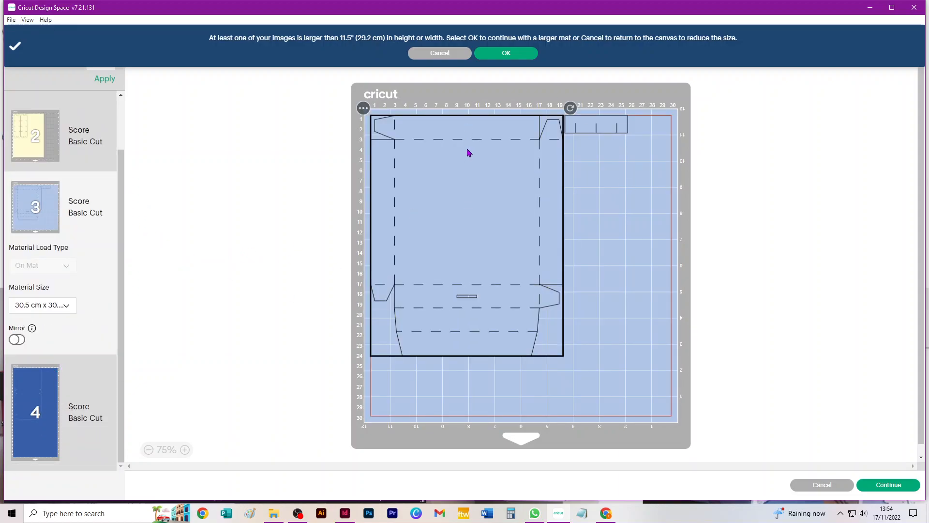
left_click_drag(610, 129, 473, 379)
left_click(43, 306)
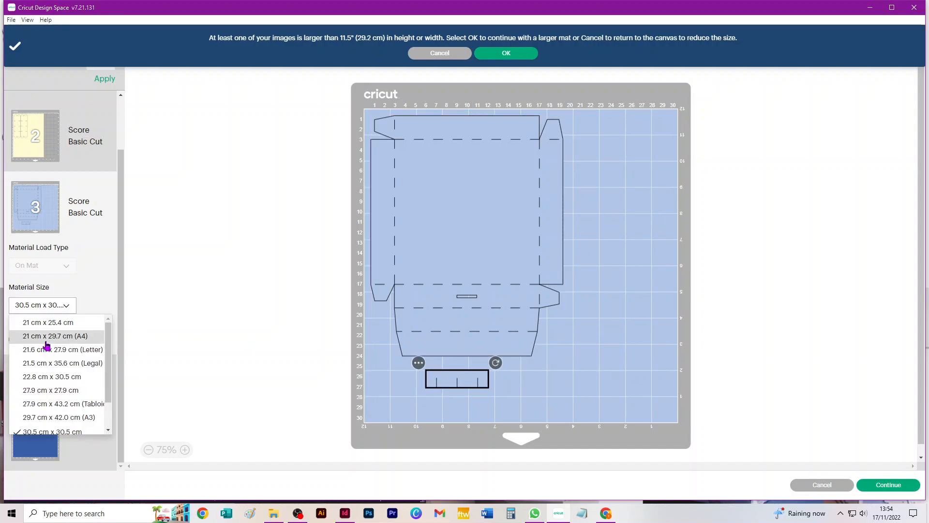
left_click(46, 342)
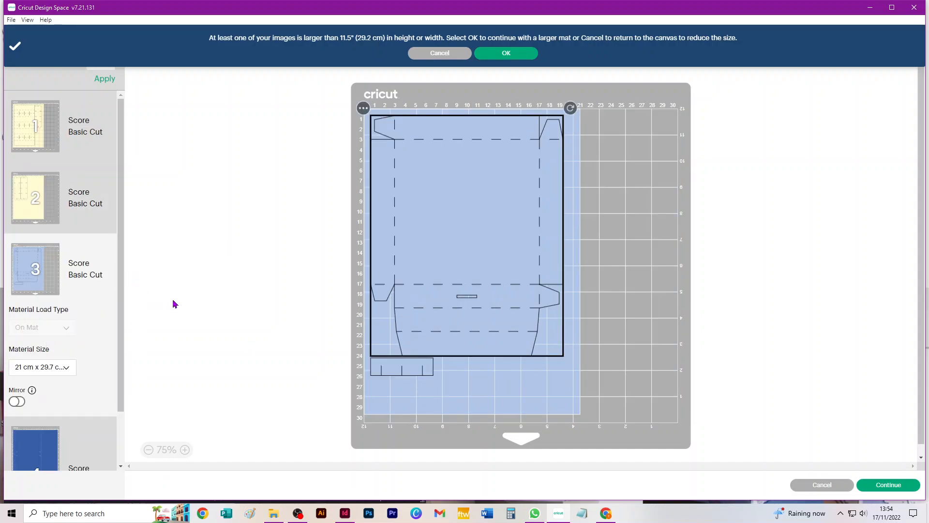
left_click(199, 310)
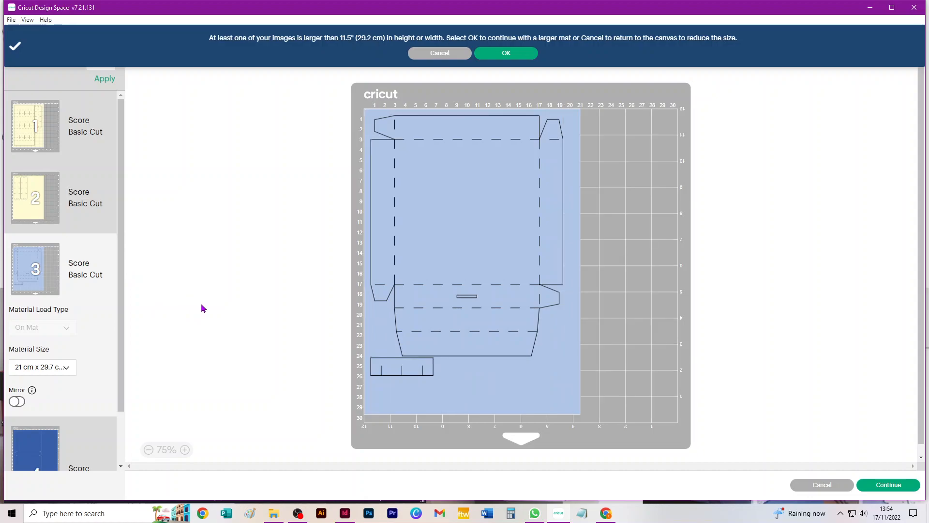
- Examine the piece layout along the full length of the dark-blue fourth mat
scroll(203, 308, "down", 1)
scroll(108, 293, "down", 2)
left_click(51, 412)
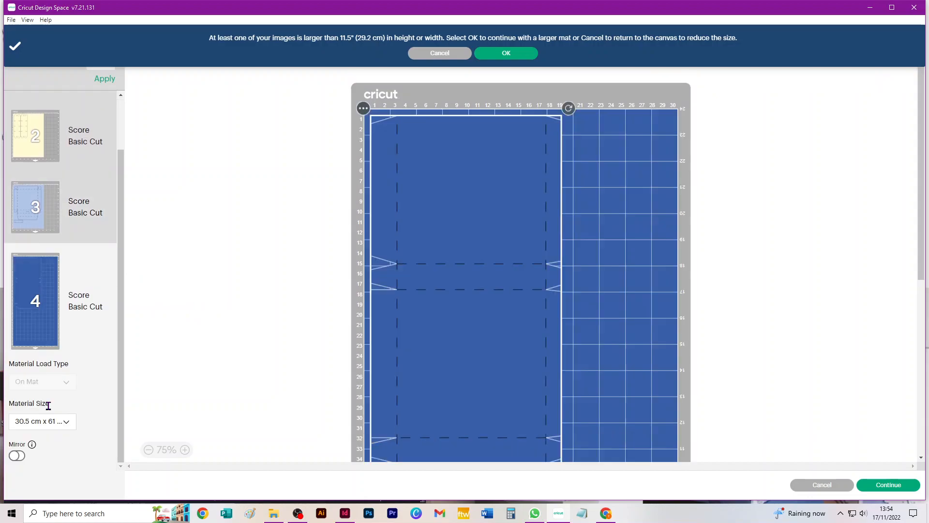
scroll(666, 239, "down", 5)
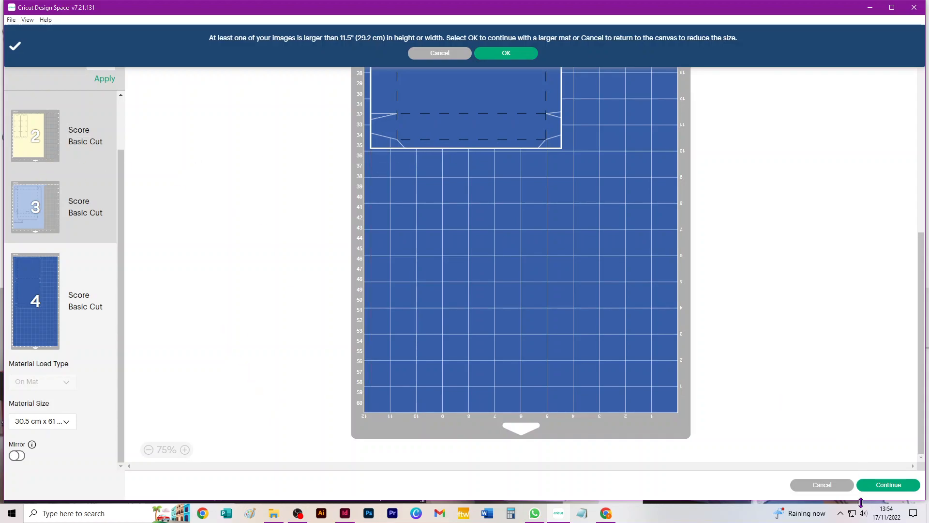
- Leave mat preparation for the canvas and delete all the pieces on it
left_click(822, 484)
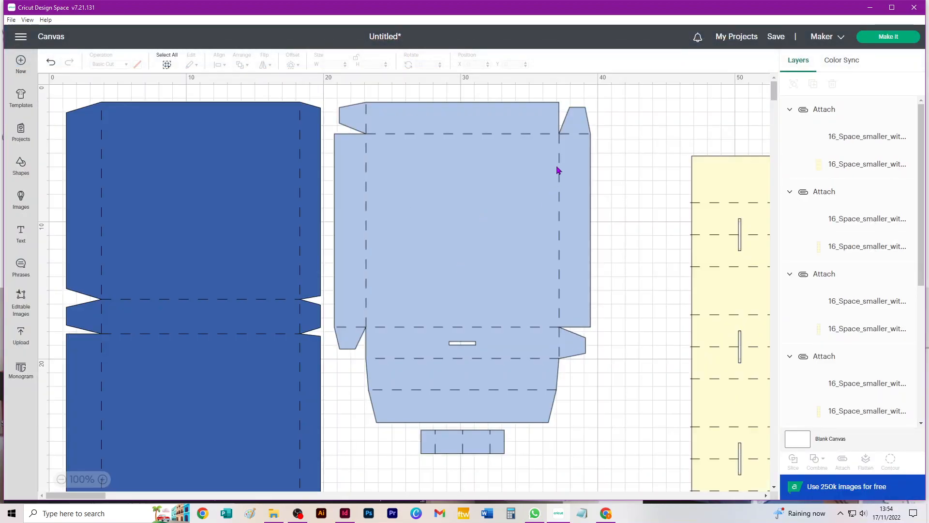
key("ctrl+a")
key("Delete")
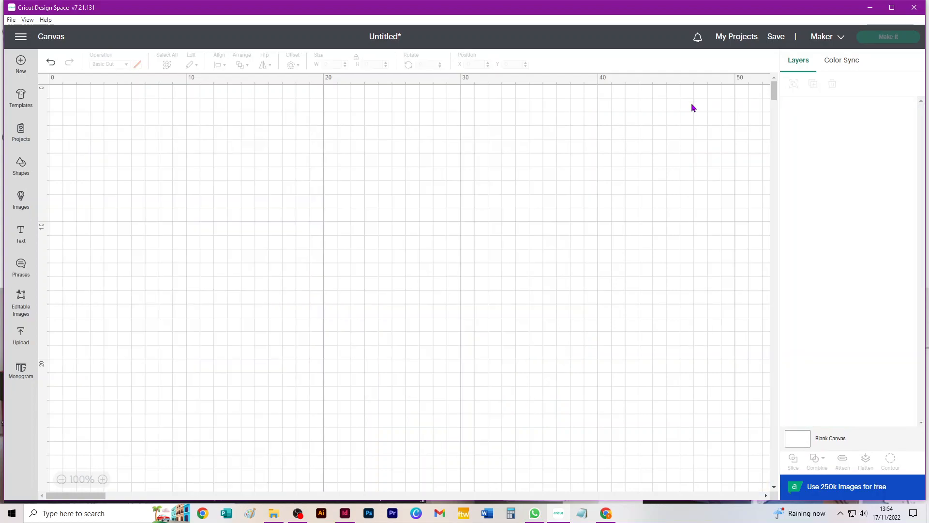
- Try to upload 16_Space_PET_and_dividers.ai from the Tray Boxes-Square 4, 9, 16 folder inside ~ SVGs for Cricut
left_click(22, 334)
left_click(84, 192)
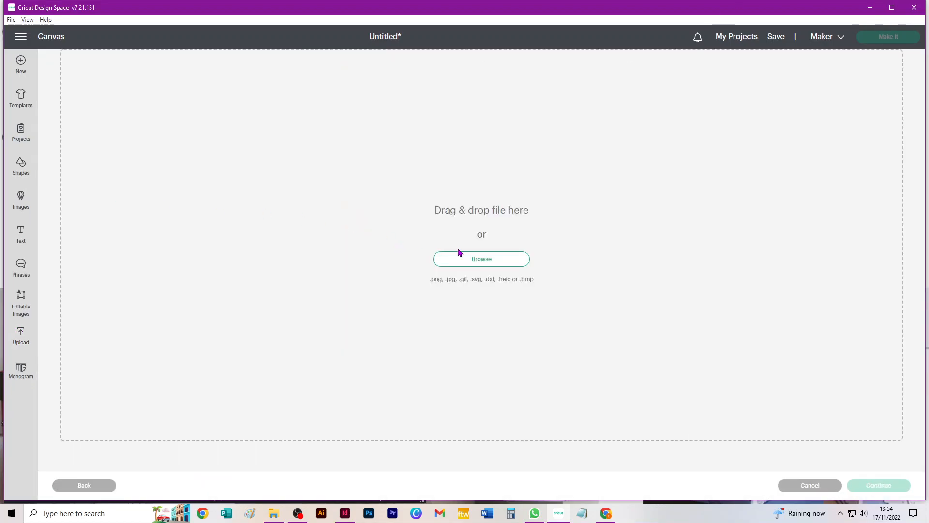
left_click(483, 263)
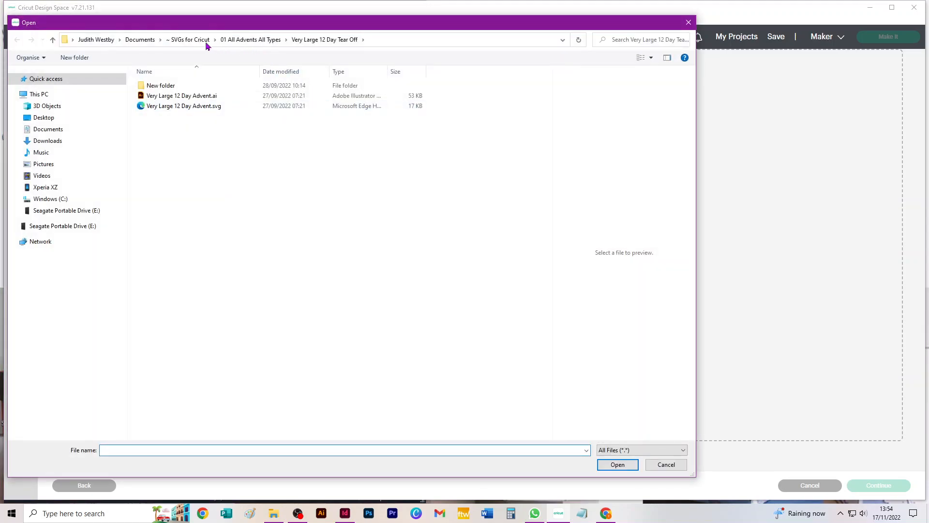
left_click(190, 39)
scroll(234, 242, "down", 15)
scroll(238, 238, "down", 20)
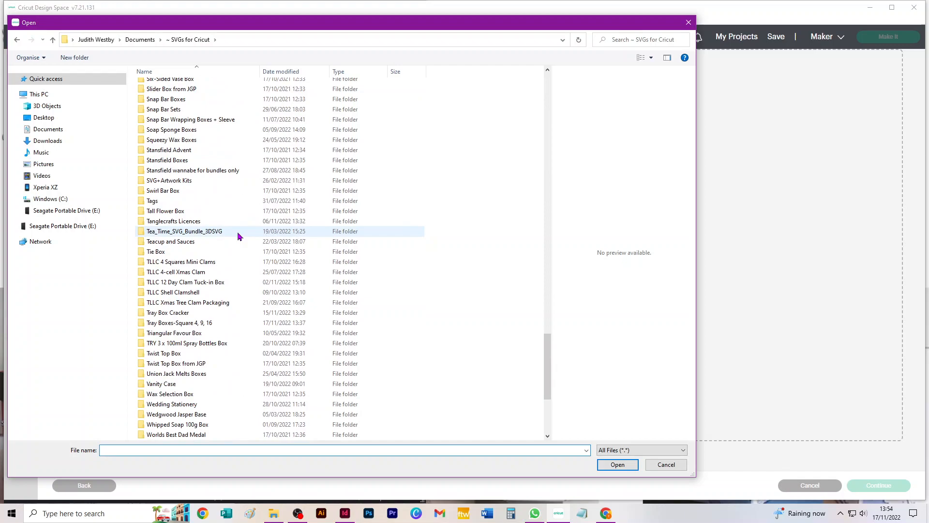
scroll(238, 236, "down", 3)
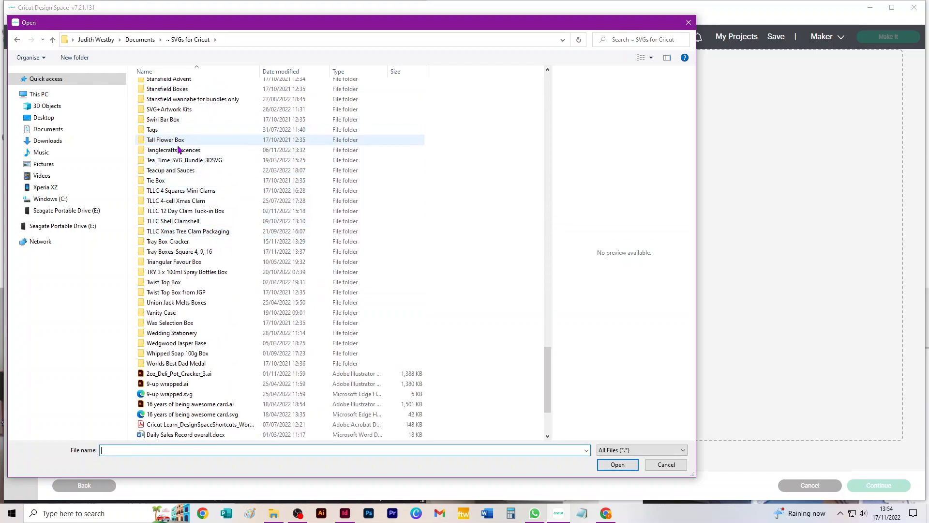
double_click(178, 251)
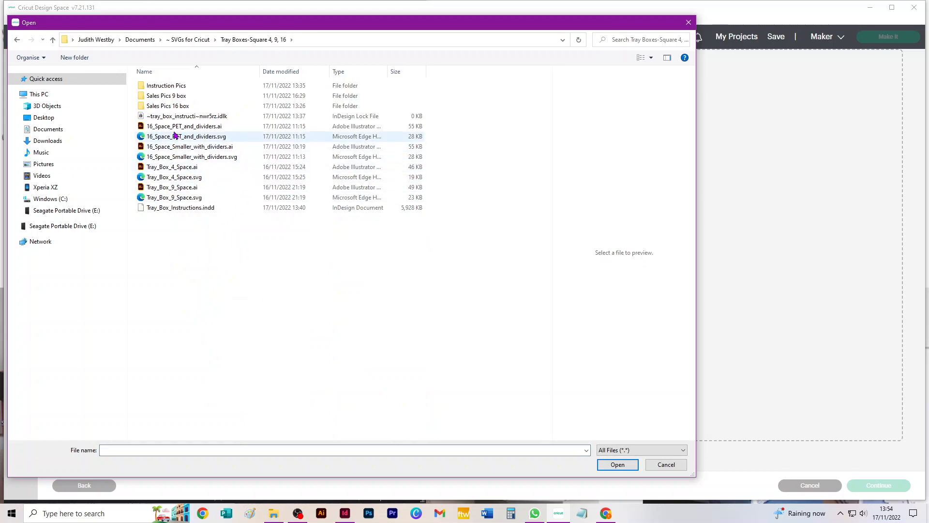
left_click(170, 127)
left_click(624, 465)
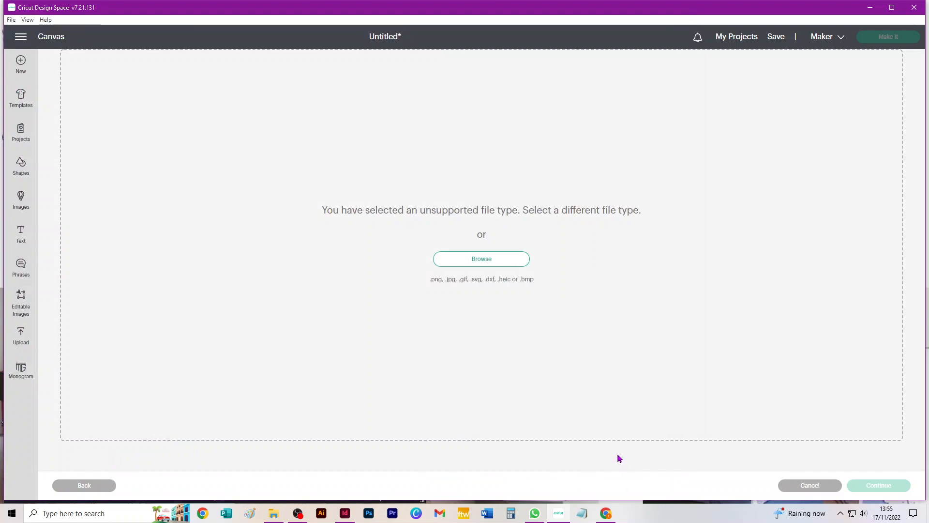
- Upload 16_Space_PET_and_dividers.svg from the Tray Boxes-Square 4, 9, 16 folder and add the uploaded template to the canvas
left_click(491, 258)
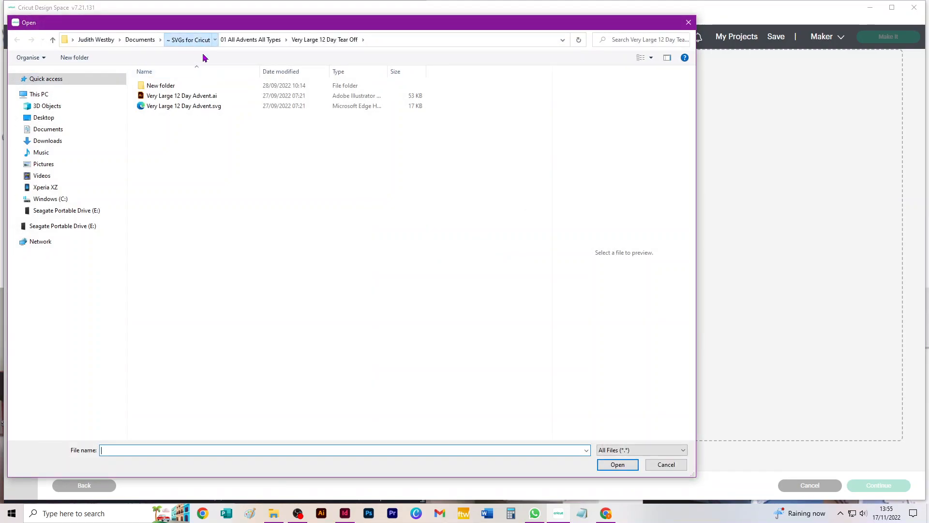
left_click(198, 40)
scroll(234, 274, "down", 20)
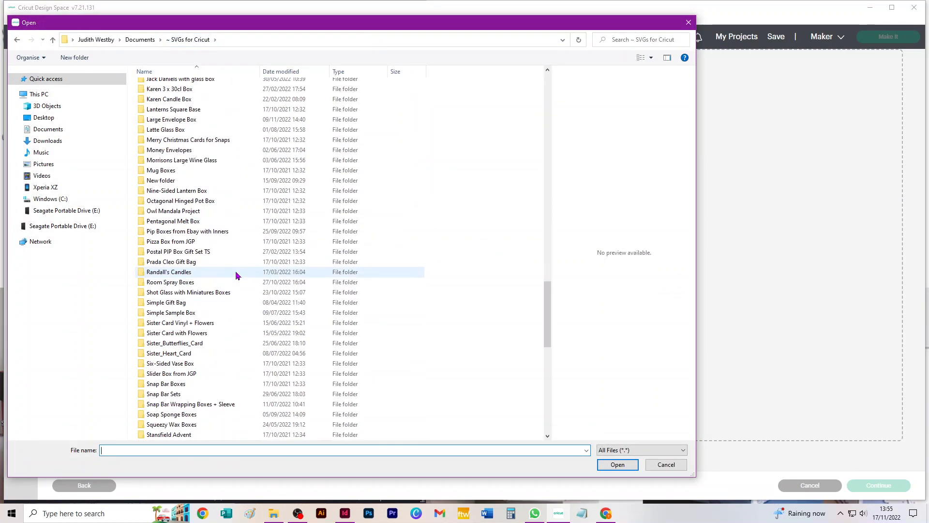
scroll(235, 275, "down", 7)
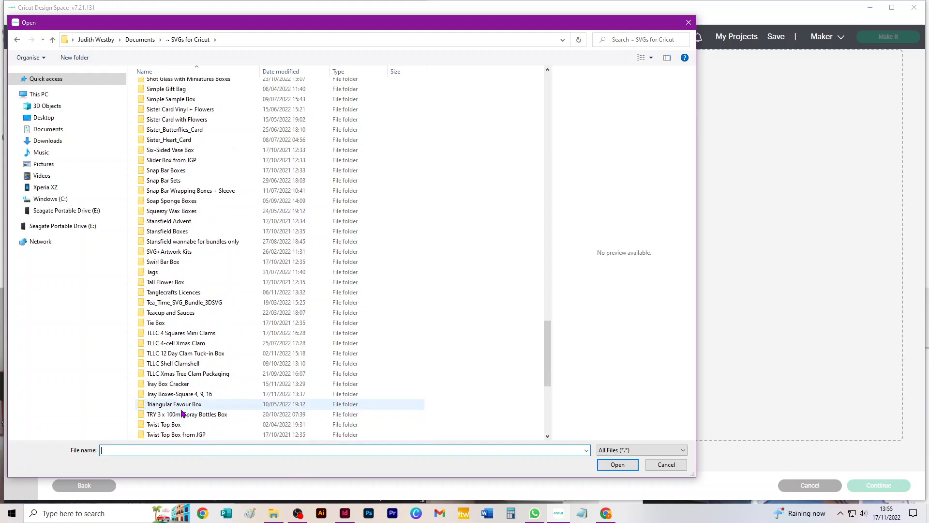
double_click(179, 396)
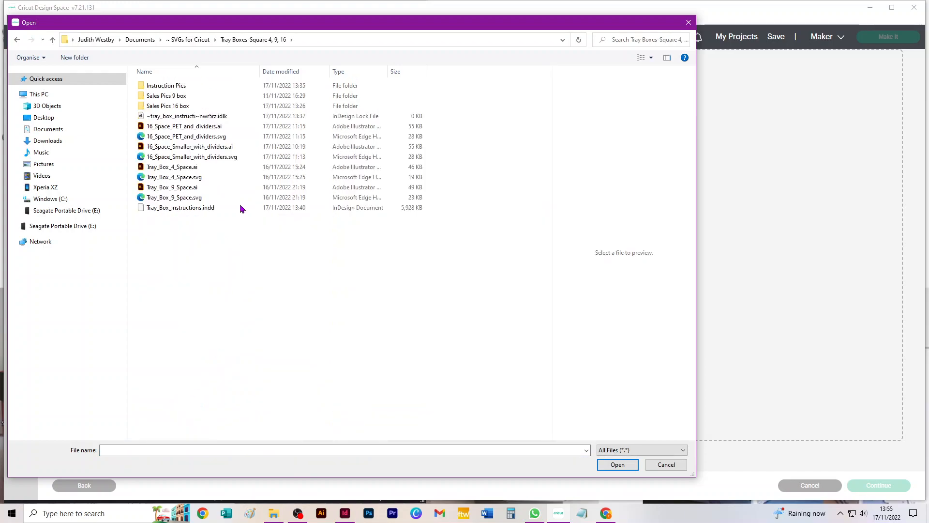
left_click(186, 136)
left_click(617, 465)
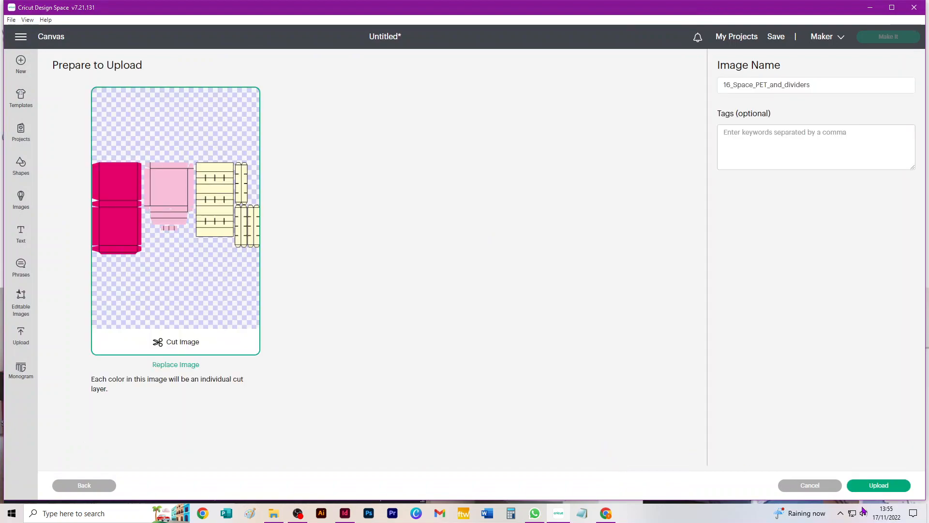
left_click(868, 489)
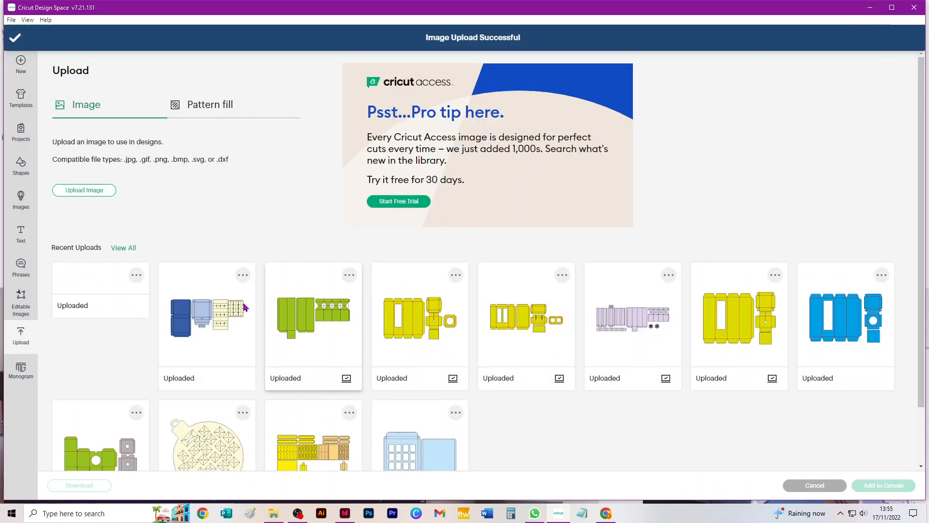
left_click(79, 329)
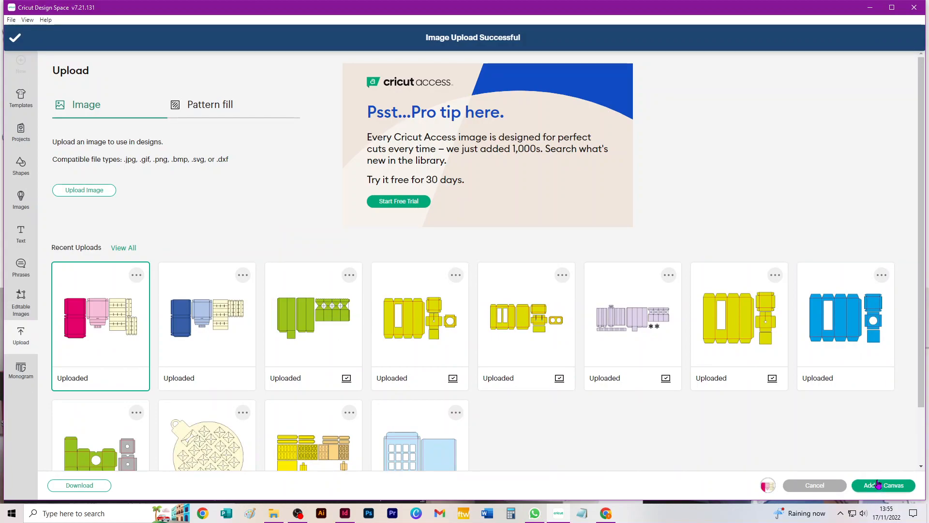
left_click(878, 484)
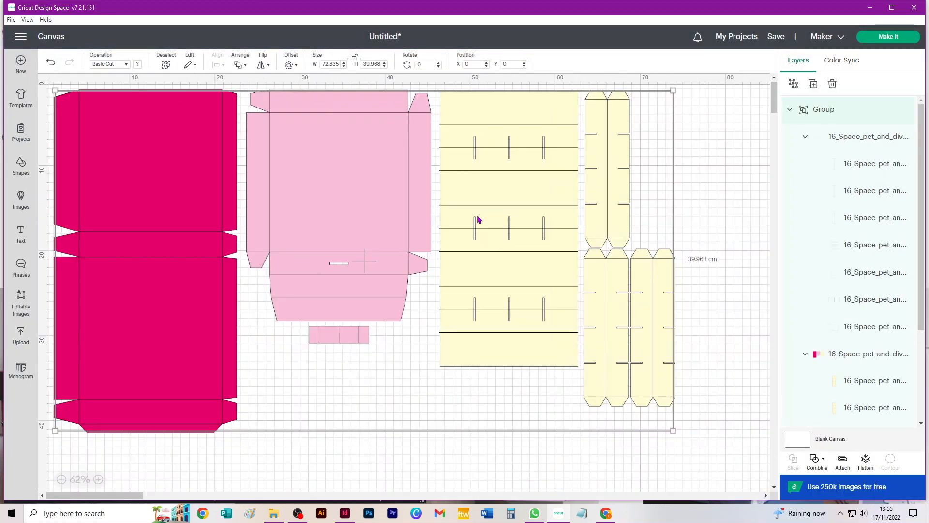
- Change the operation of the template's subgroup of fold lines to Score
scroll(477, 220, "down", 2)
left_click(832, 142)
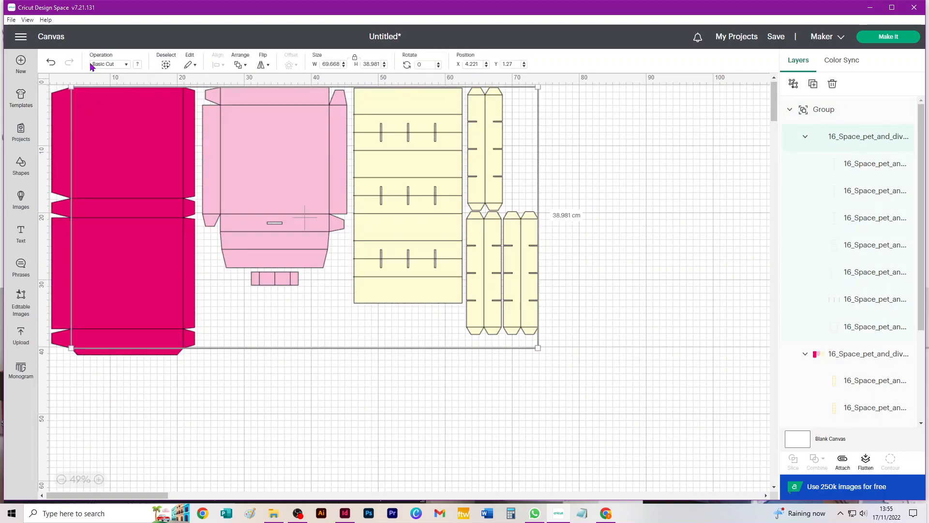
left_click(103, 64)
left_click(109, 171)
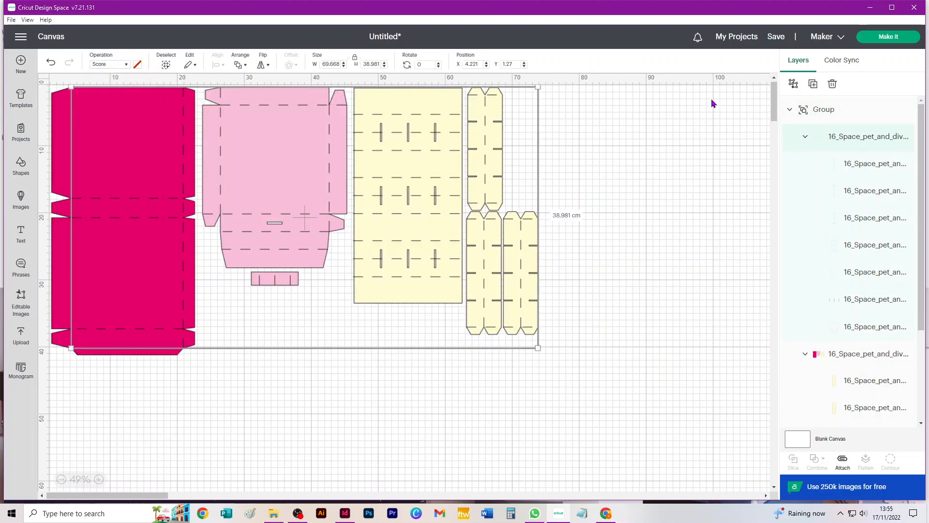
- Ungroup the score lines, the coloured cut pieces and the overall template group into separate layers
left_click(794, 85)
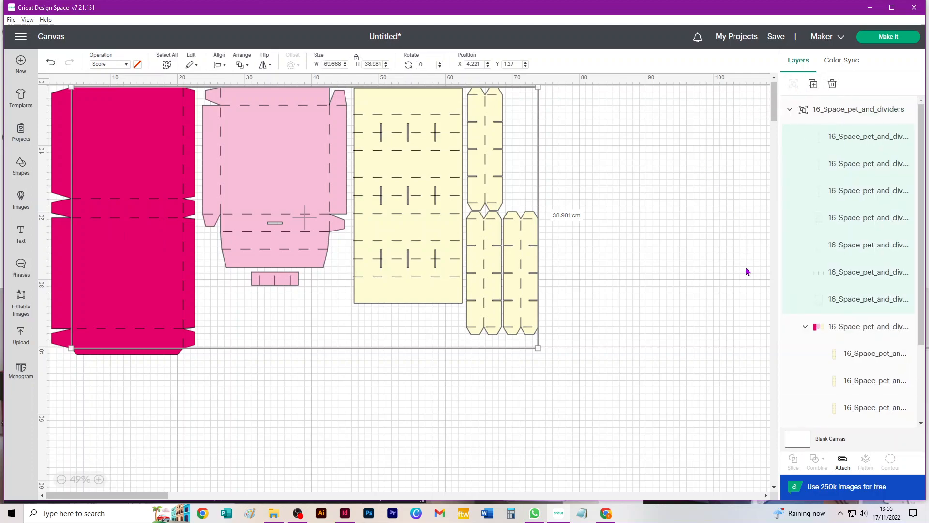
left_click(852, 327)
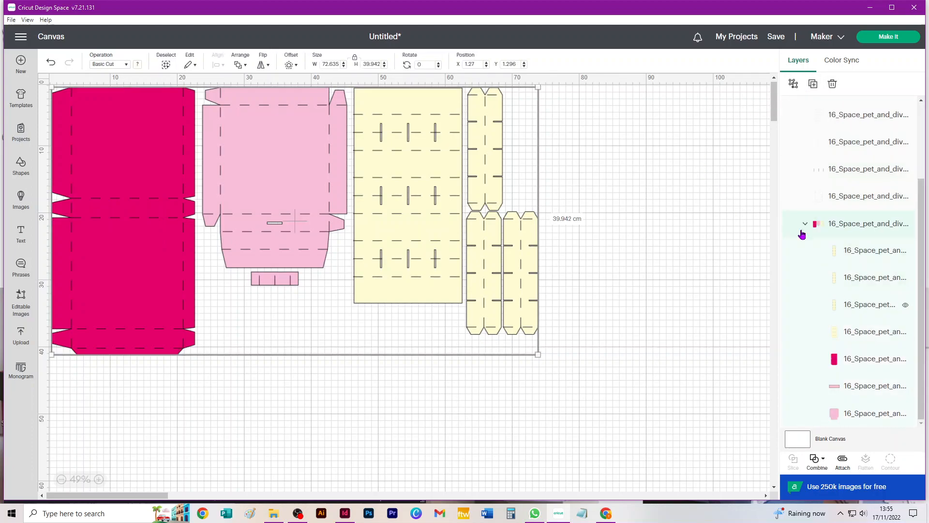
left_click(794, 84)
left_click(851, 116)
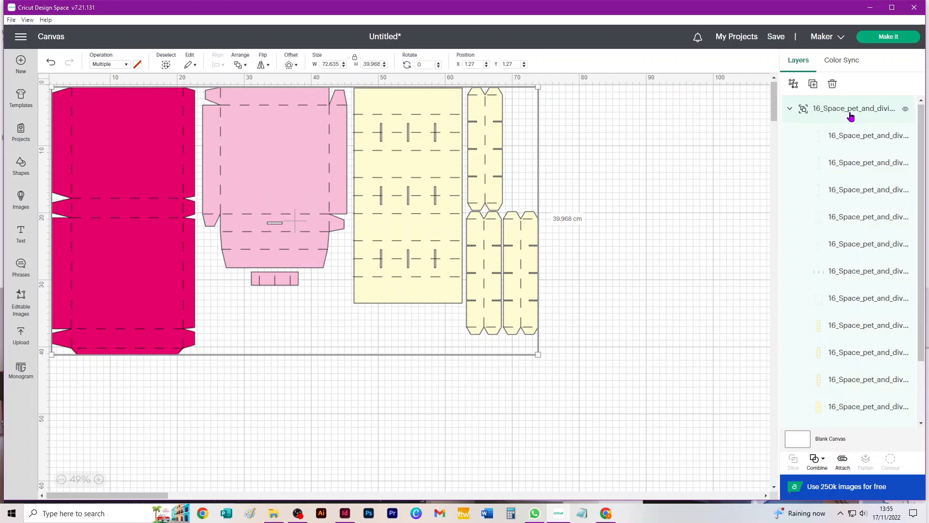
left_click(793, 86)
- Attach each of the three yellow divider strips to its own score lines, moving each strip clear of the other pieces
left_click_drag(641, 156, 508, 370)
left_click(846, 470)
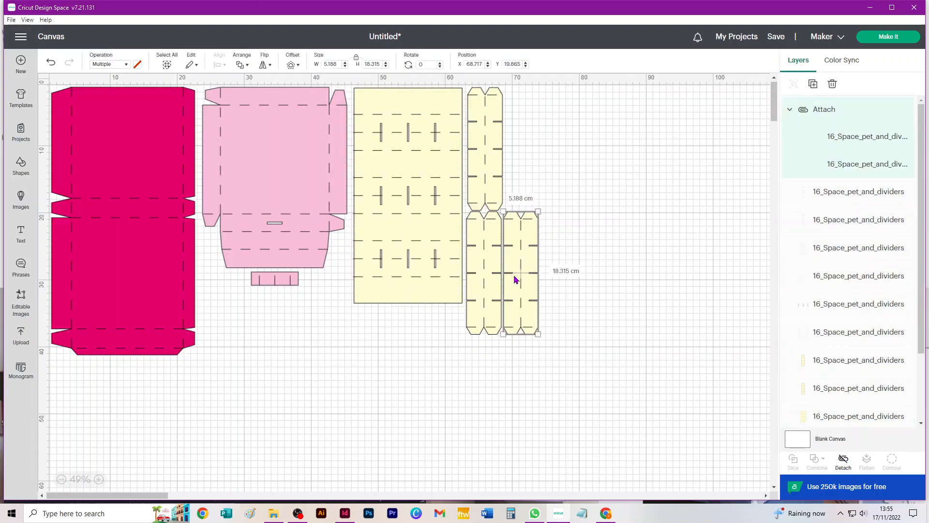
left_click_drag(526, 284, 671, 220)
left_click_drag(559, 376, 466, 210)
left_click(847, 468)
left_click_drag(483, 286, 624, 219)
left_click_drag(546, 223, 466, 77)
left_click(840, 462)
left_click_drag(495, 188, 591, 240)
- Attach the large yellow panel to its score lines and move it beside the three divider strips
left_click_drag(512, 357, 352, 84)
left_click(843, 462)
left_click_drag(390, 274, 490, 295)
- Attach the light-pink box piece, the small pink strip and the tall magenta piece each to their own score lines
left_click_drag(369, 333, 233, 86)
left_click_drag(394, 97, 223, 269)
left_click(843, 461)
left_click_drag(380, 393, 233, 267)
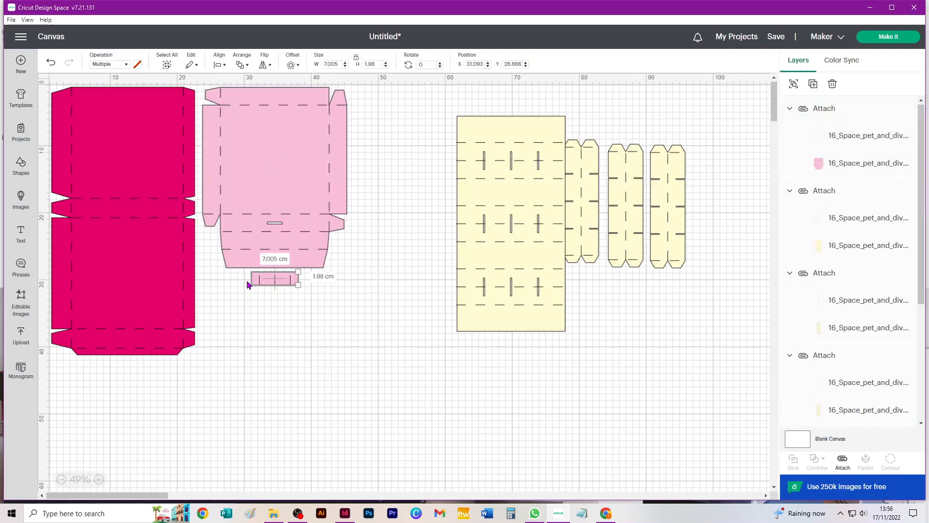
left_click(842, 461)
left_click_drag(147, 382, 86, 85)
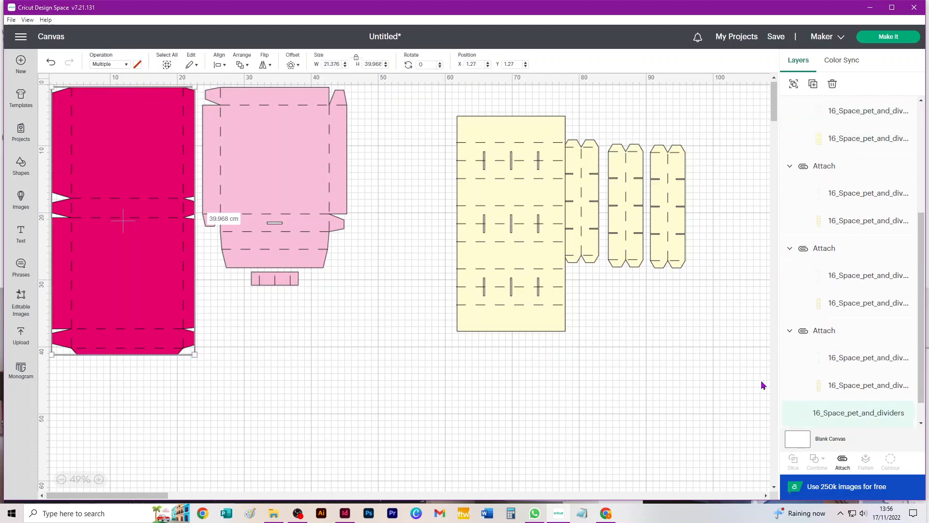
left_click(843, 460)
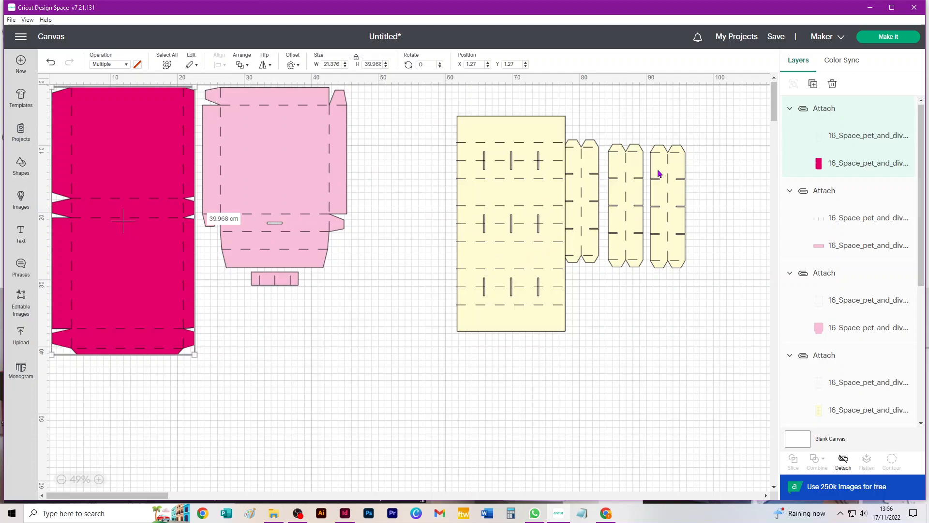
- Send the project to mat preparation and set the yellow mat's material size to 29.7 cm x 42.0 cm (A3)
left_click(888, 39)
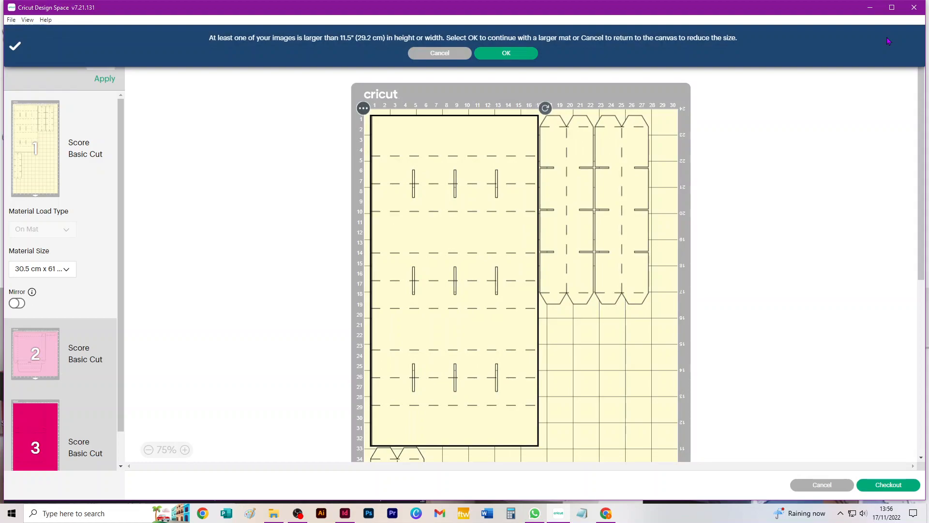
left_click(68, 269)
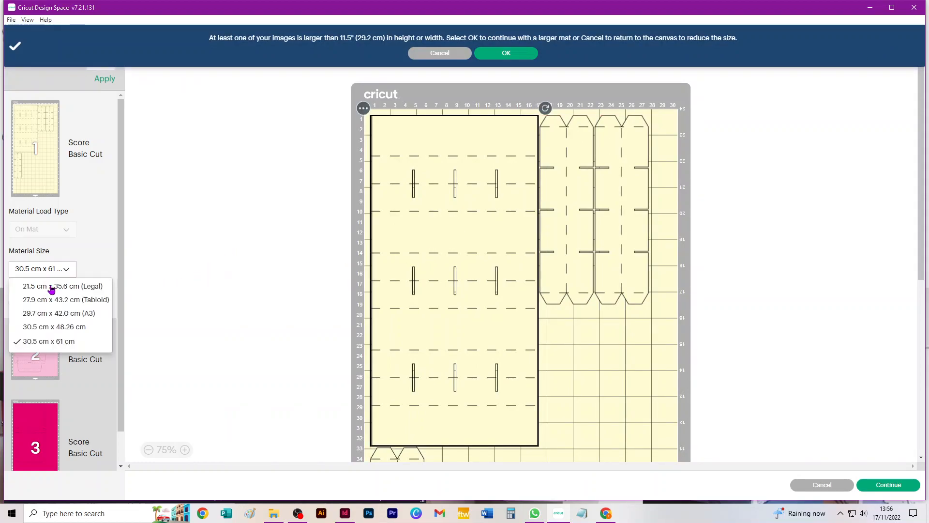
left_click(59, 315)
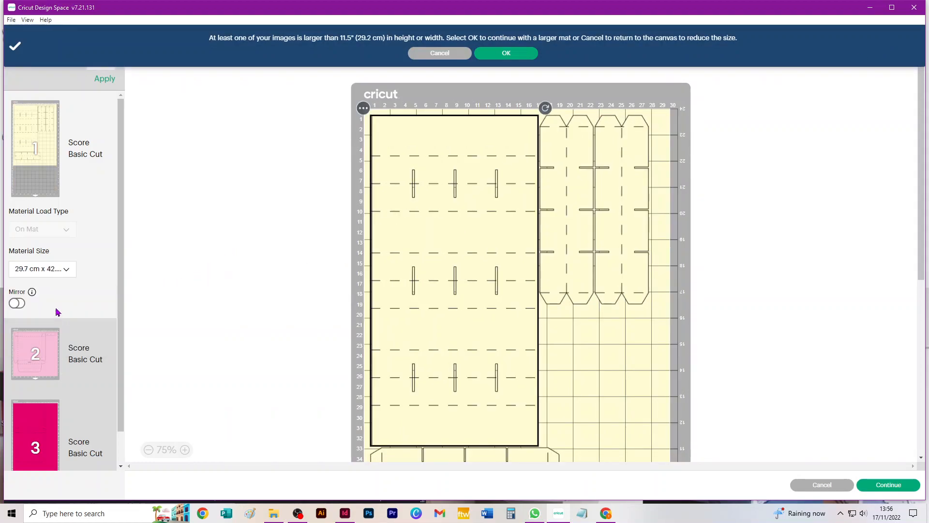
- Examine the piece layouts on the light-pink second mat and the magenta third mat
scroll(89, 261, "down", 1)
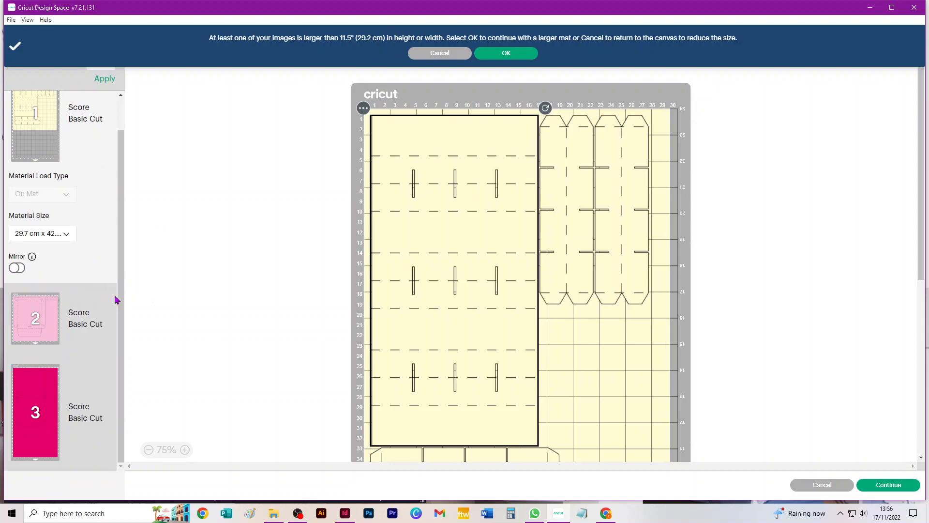
left_click(38, 321)
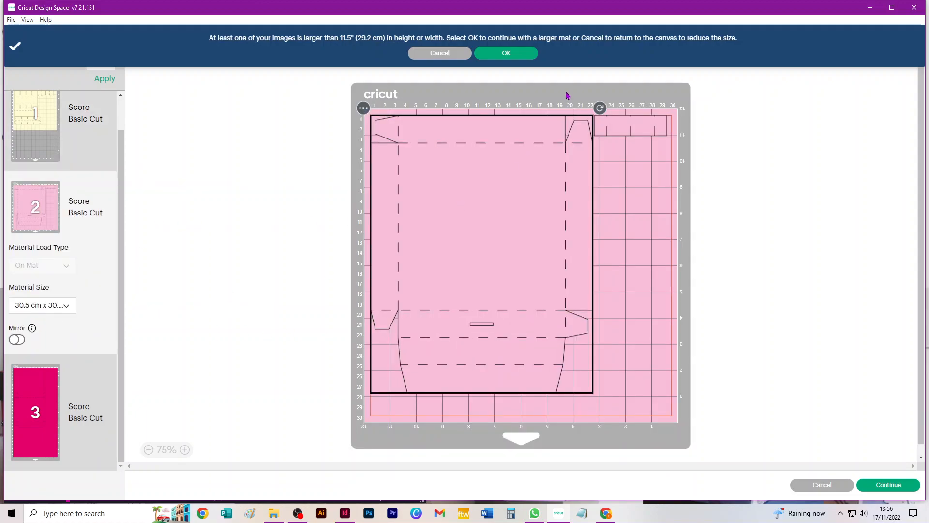
left_click(72, 385)
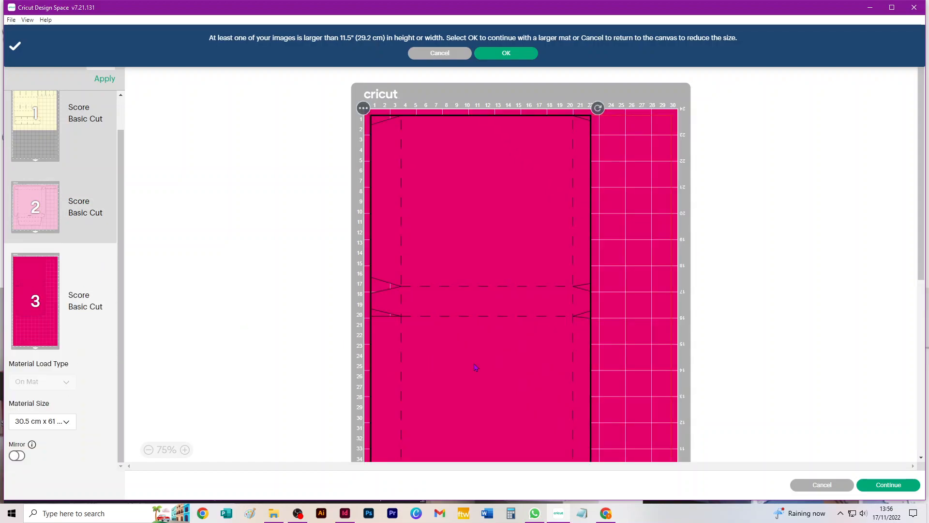
scroll(476, 368, "down", 4)
scroll(476, 368, "up", 4)
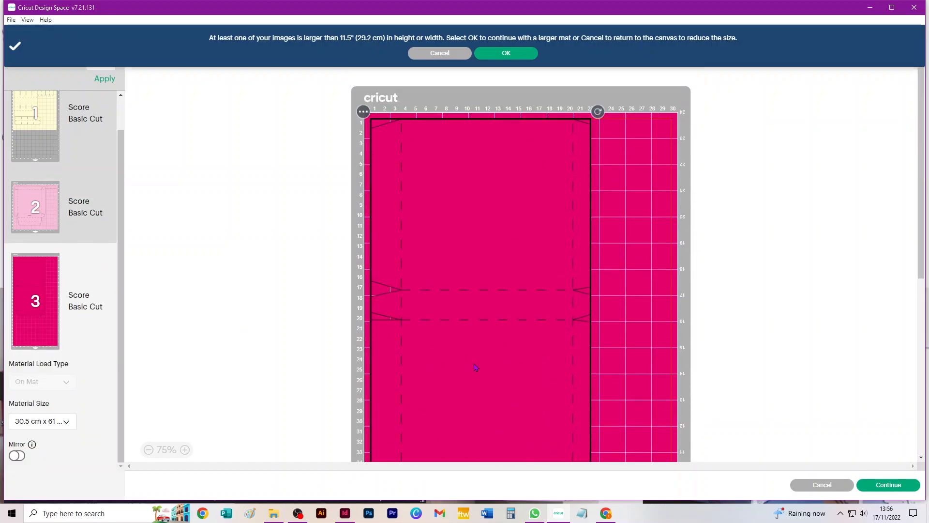